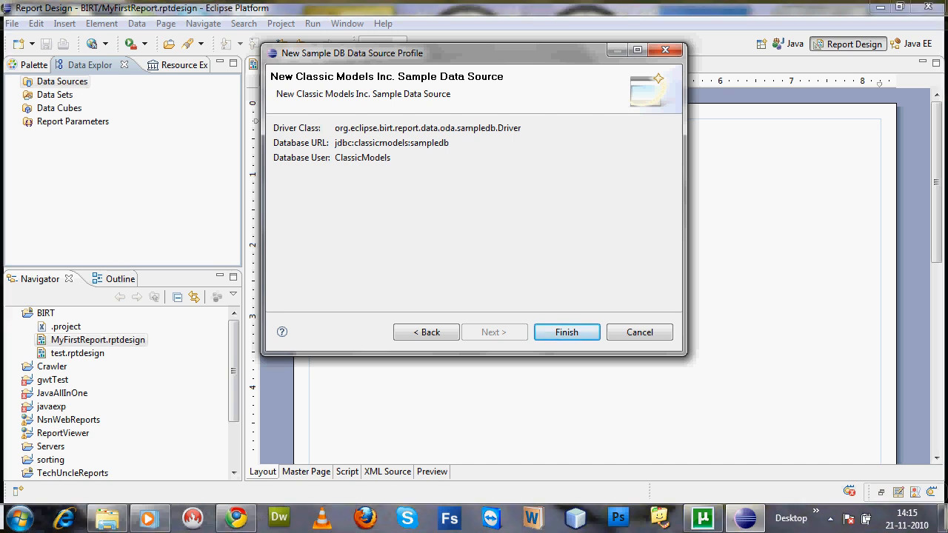
Finish the Classic Models sample data source and start a new data set
key("Return")
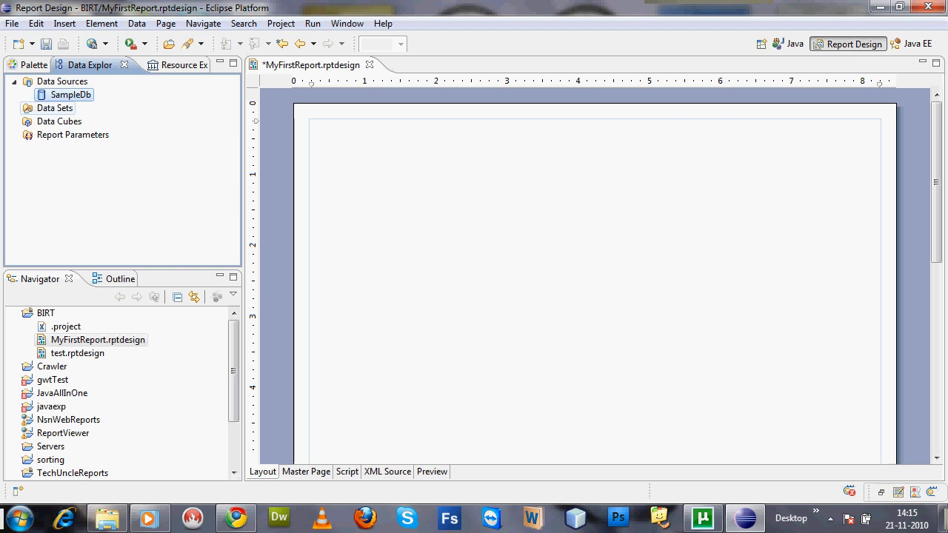
right_click(62, 108)
left_click(111, 117)
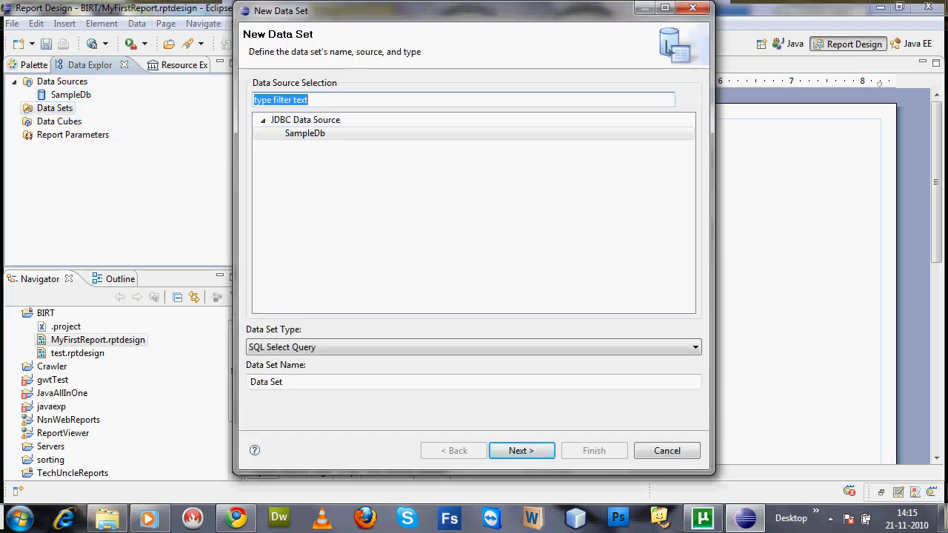
Name the new SampleDb data set Customers and continue to its query definition
double_click(283, 382)
left_click_drag(285, 382, 251, 382)
key("BackSpace")
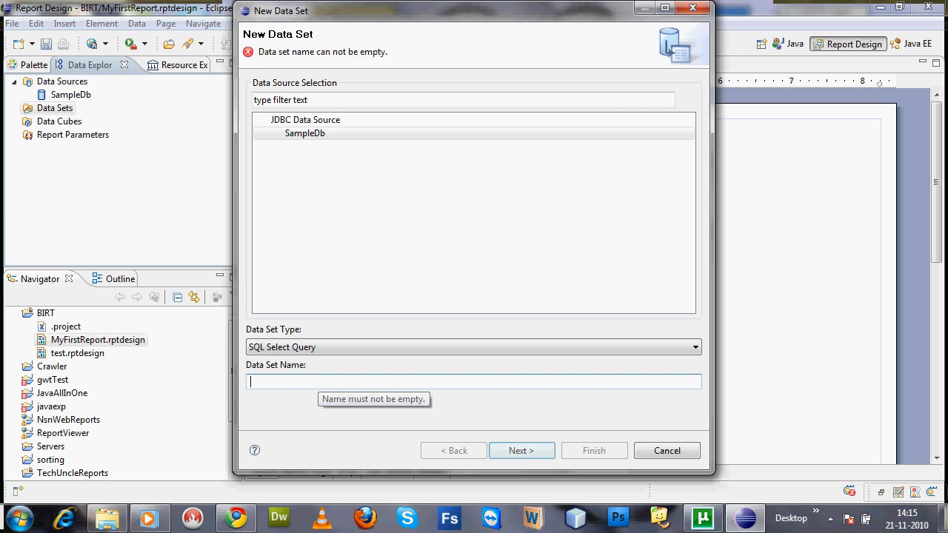
type("Customers")
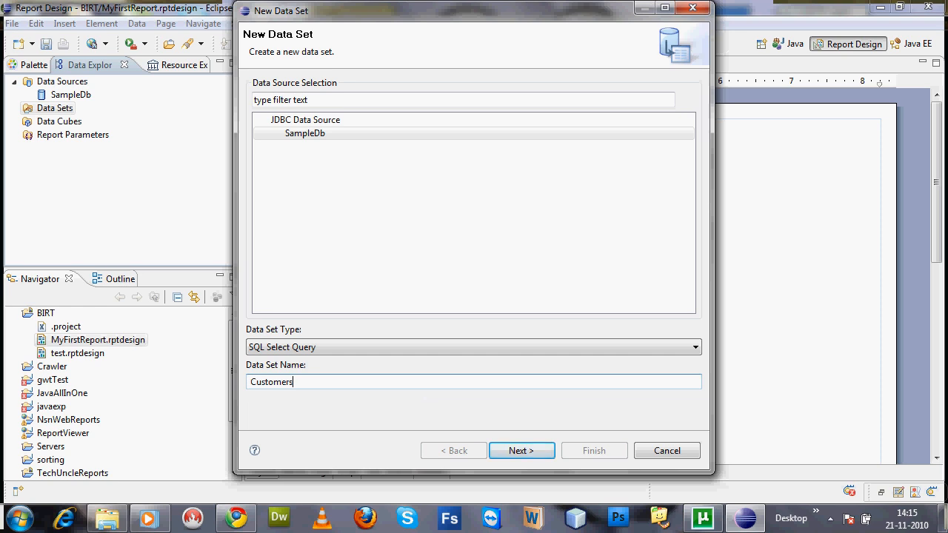
left_click_drag(251, 383, 294, 382)
left_click(298, 382)
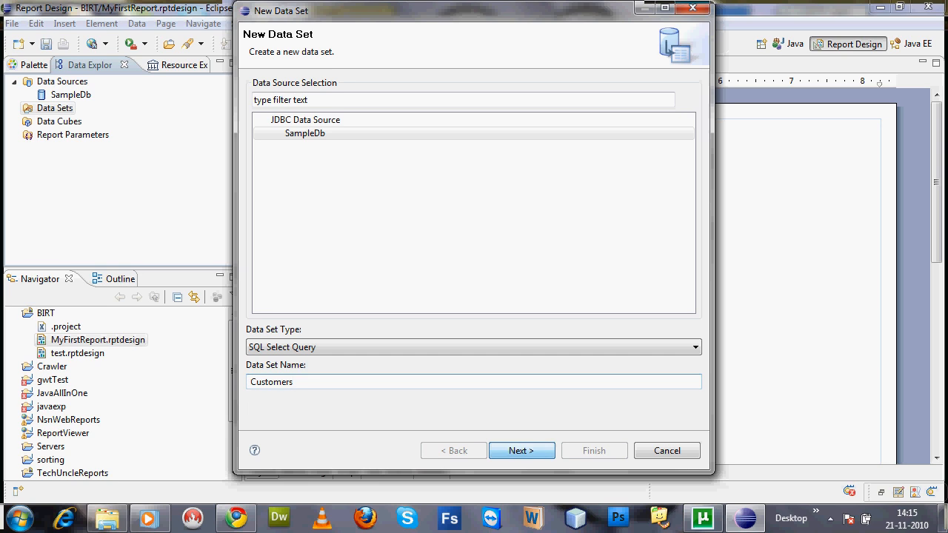
left_click(532, 453)
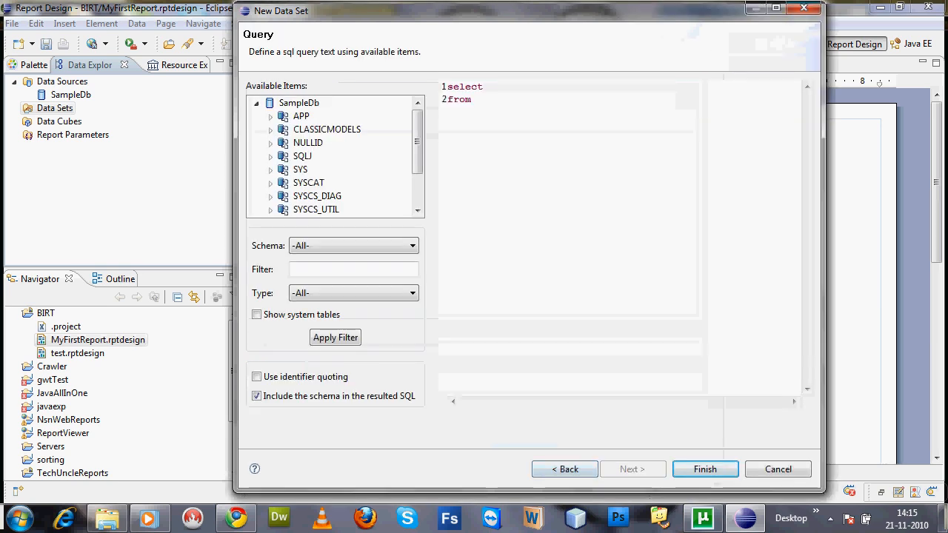
Complete the query as "select * from CLASSICMODELS.CUSTOMERS" using the CUSTOMERS table of the CLASSICMODELS schema, and finish the data set
type("*")
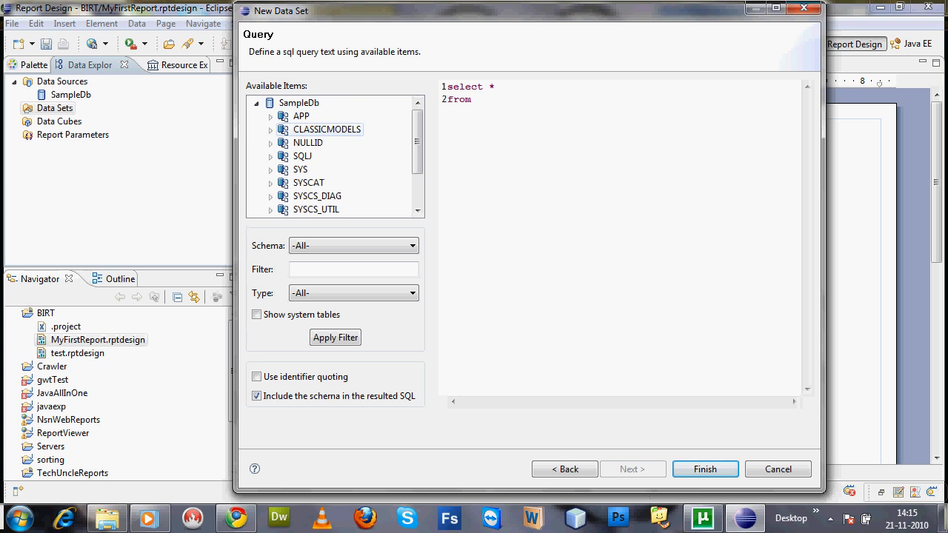
mouse_move(417, 142)
left_mouse_down()
mouse_move(418, 174)
mouse_move(418, 142)
left_mouse_up()
left_click(270, 129)
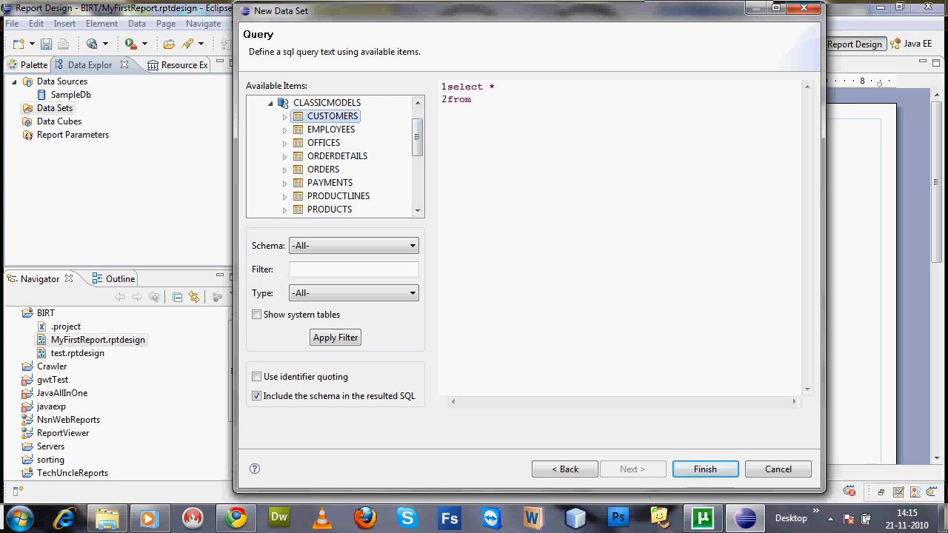
left_click_drag(332, 116, 537, 101)
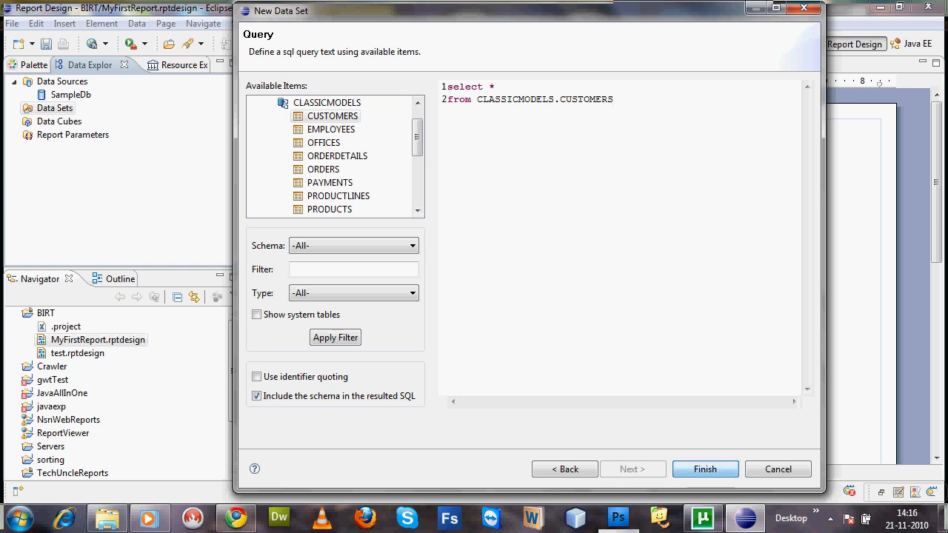
key("Return")
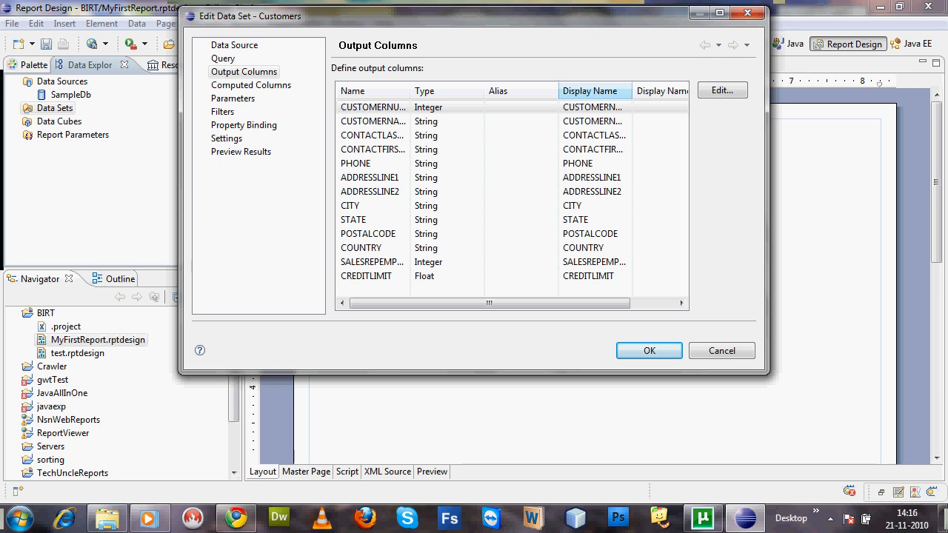
Accept the Customers data set's output columns after widening Display Name and maximizing the dialog, and expand its field list
left_click_drag(632, 90, 665, 90)
key("super+shift+Up")
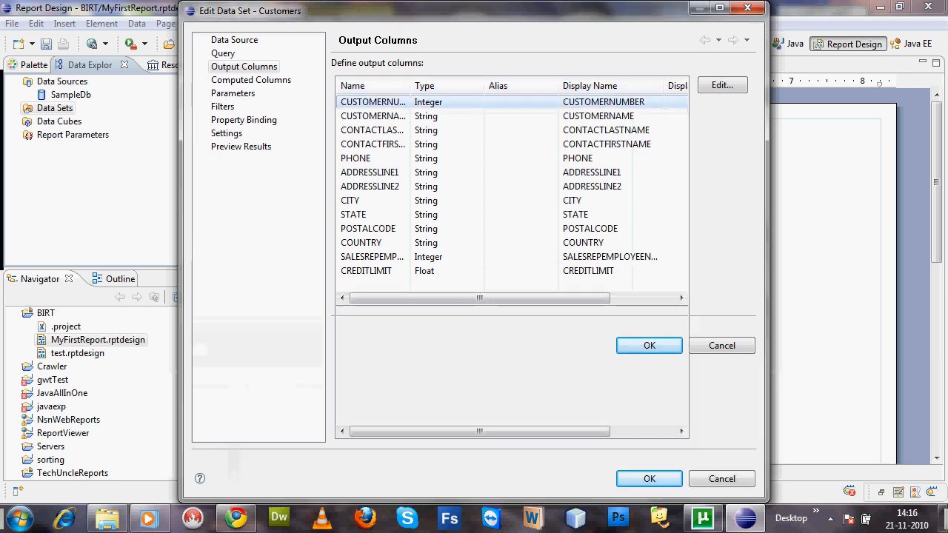
key("super+shift+Down")
key("super+Up")
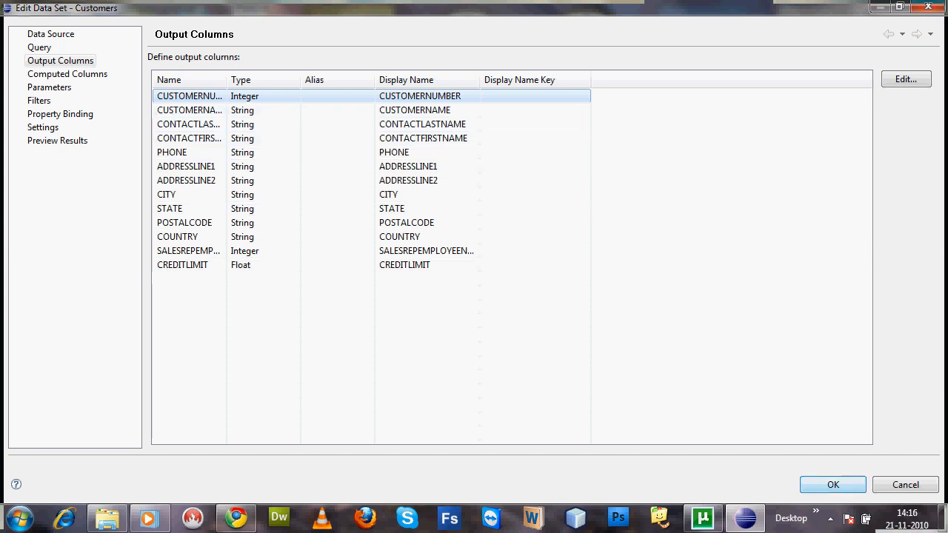
left_click(832, 484)
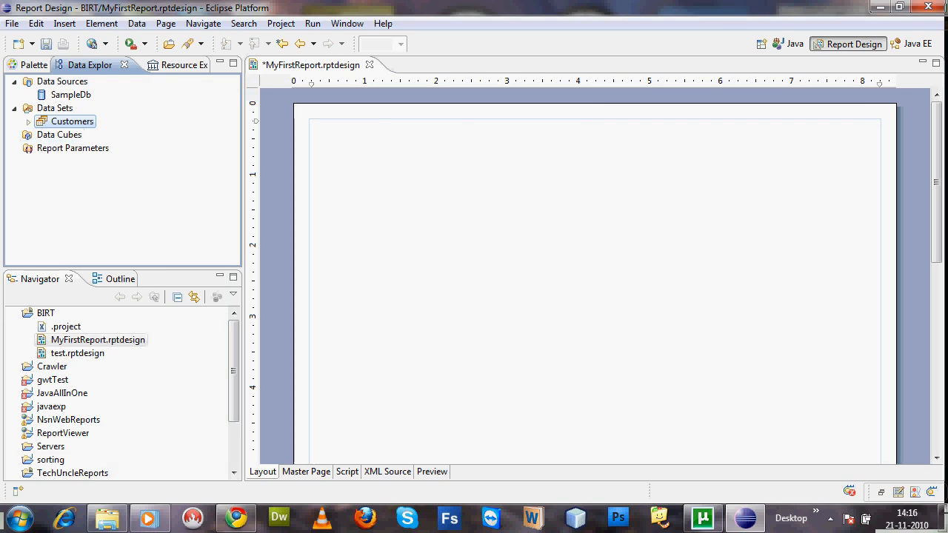
left_click(28, 122)
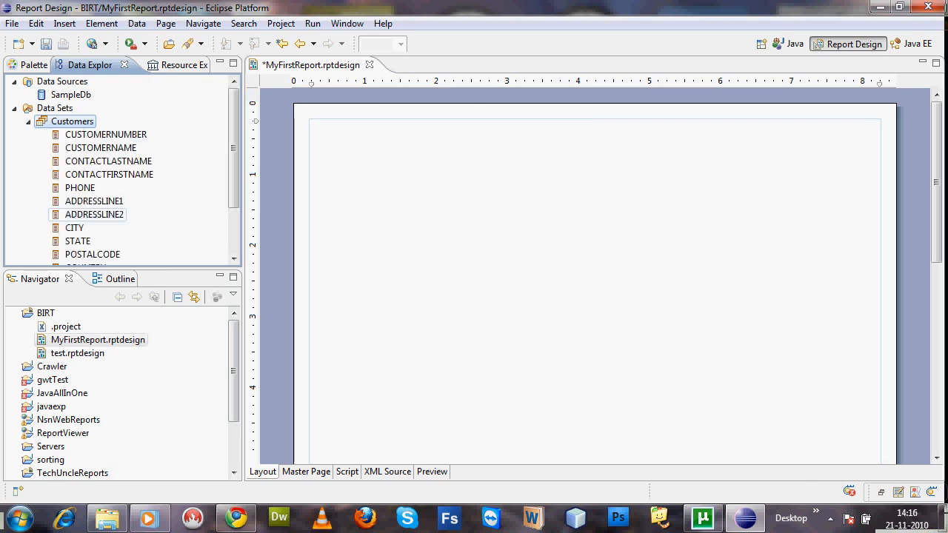
mouse_move(234, 164)
left_mouse_down()
mouse_move(234, 209)
mouse_move(234, 148)
left_mouse_up()
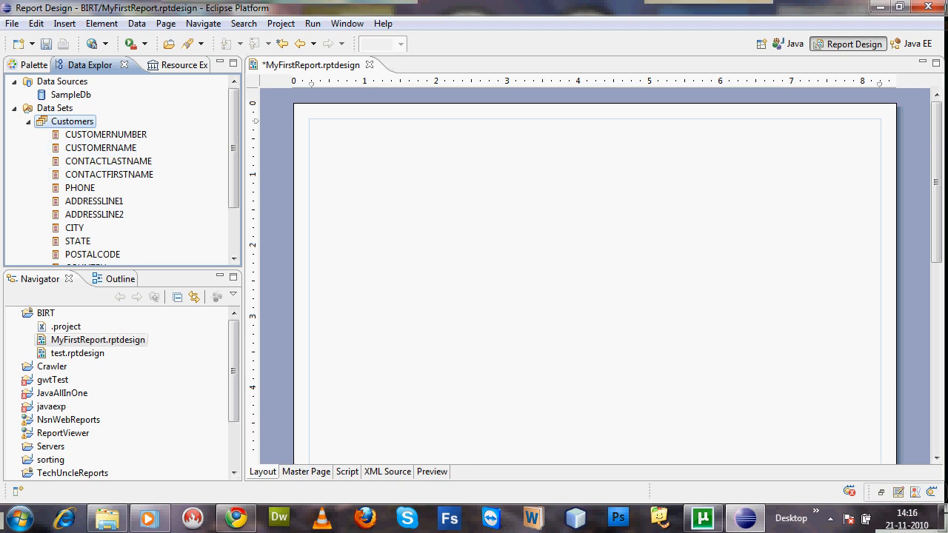
Insert a grid with 3 columns and 3 rows into the report layout
left_click(34, 65)
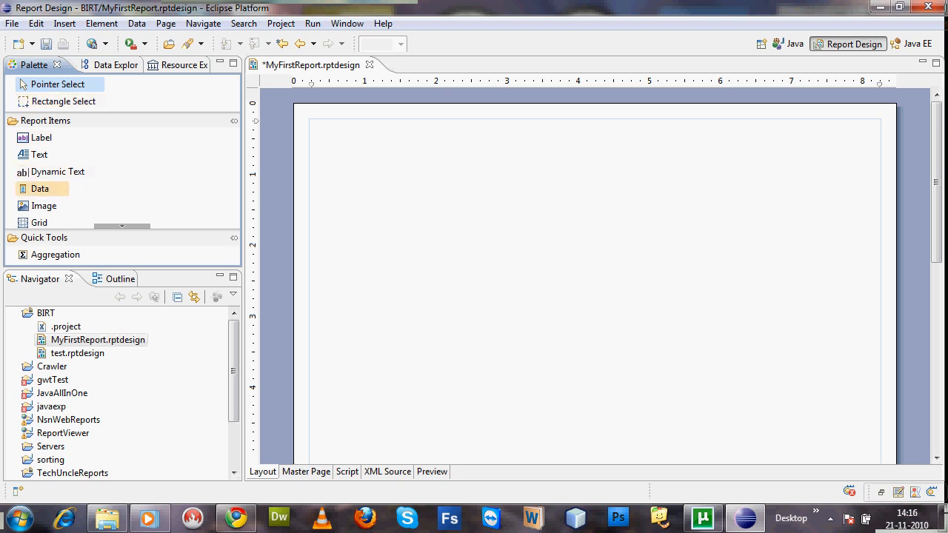
left_click(122, 225)
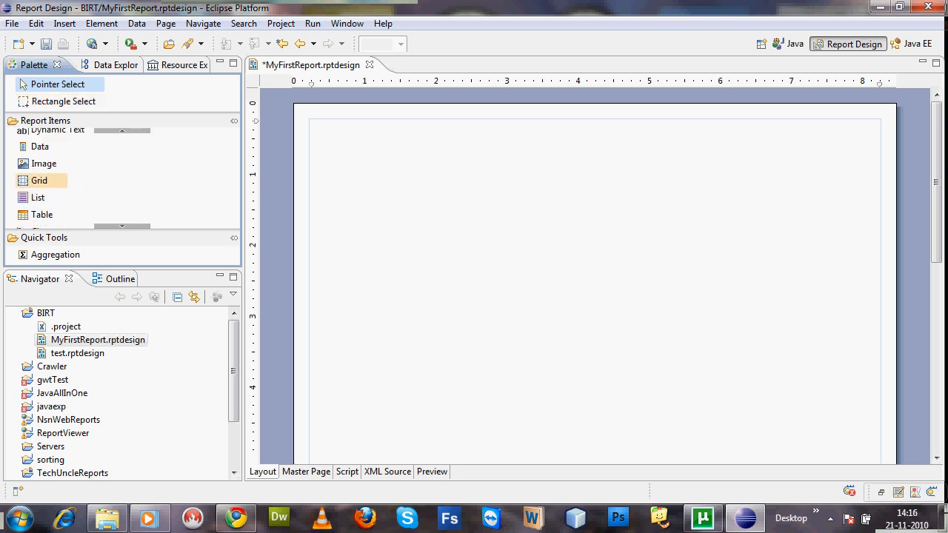
double_click(39, 181)
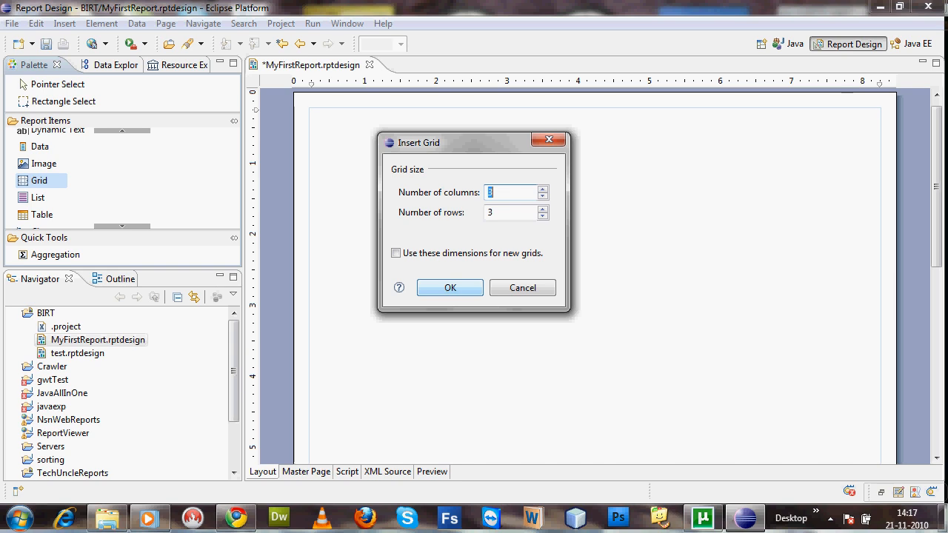
key("Return")
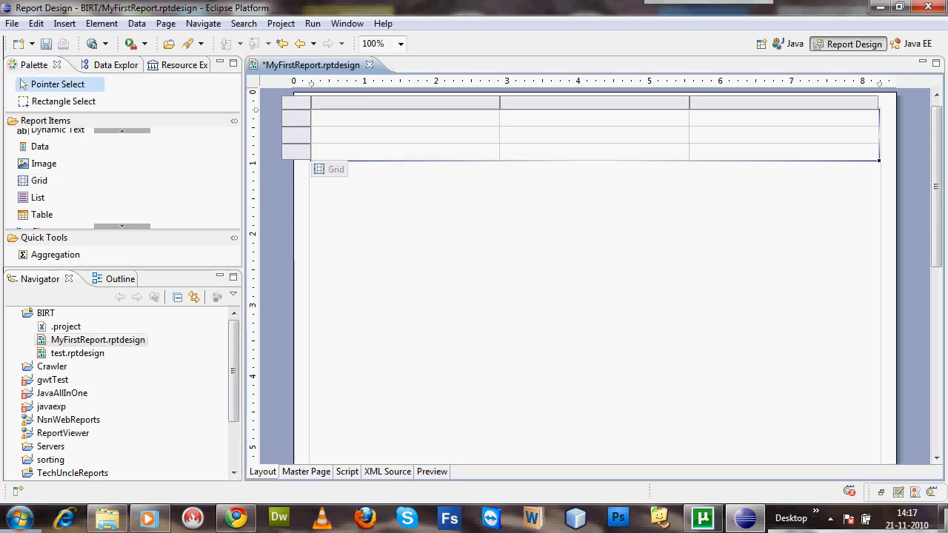
Enlarge the grid's bottom row to about 3.2 inches tall and its middle row to about 0.8 inches
left_click_drag(592, 159, 592, 371)
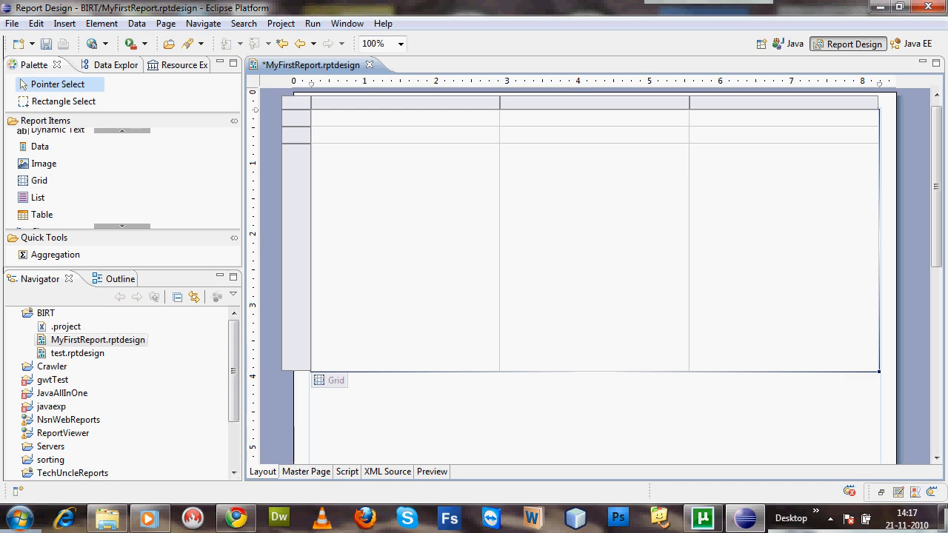
left_click(595, 137)
left_click_drag(597, 142, 598, 181)
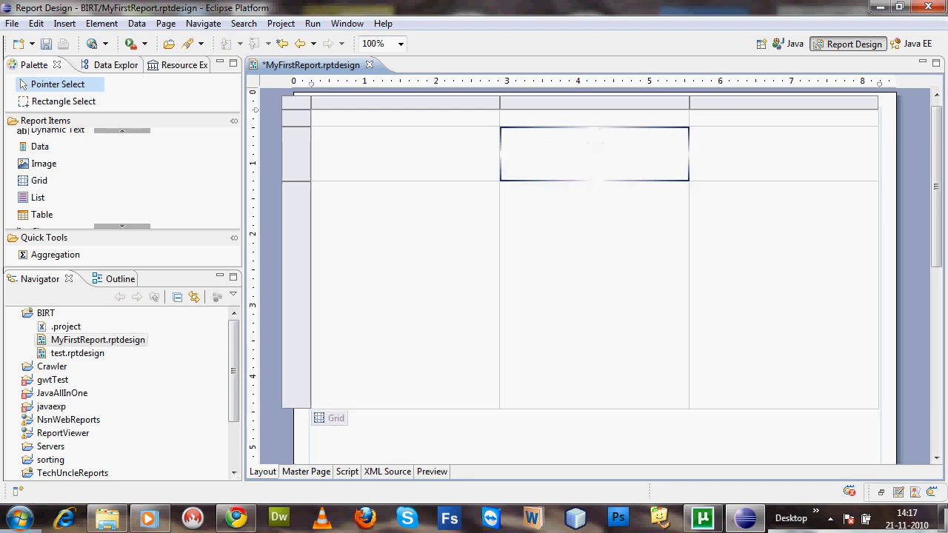
Merge the three cells of the grid's bottom row into one
left_click(783, 294)
left_click_drag(785, 252, 432, 315)
left_click_drag(356, 199, 356, 198)
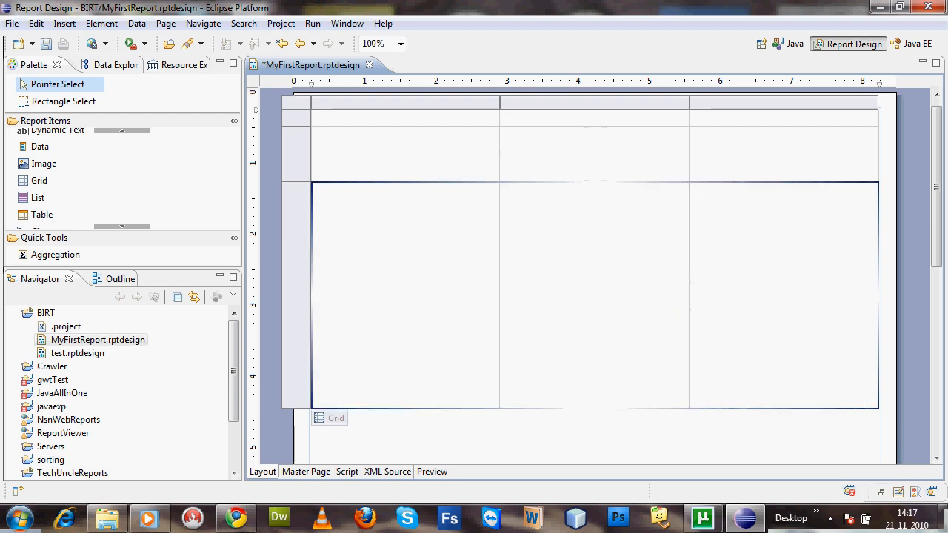
right_click(398, 253)
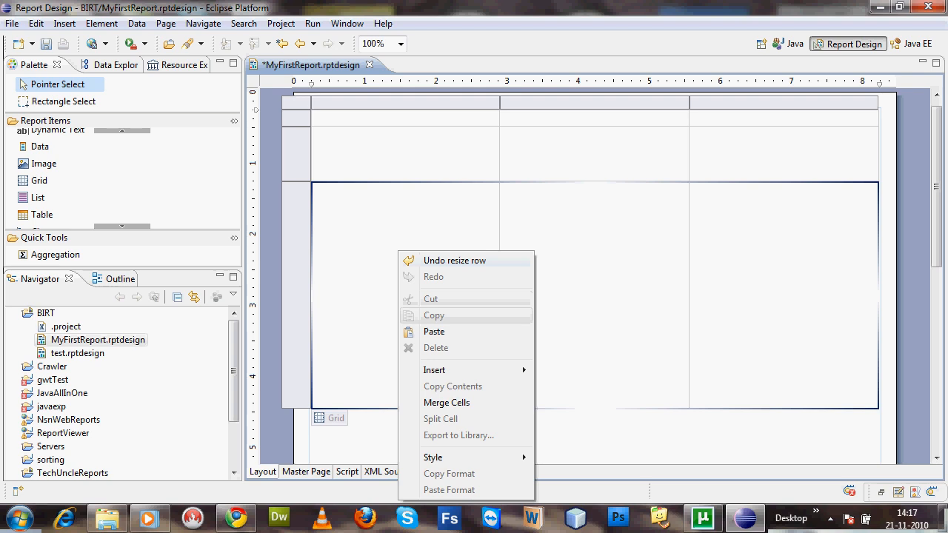
left_click(447, 402)
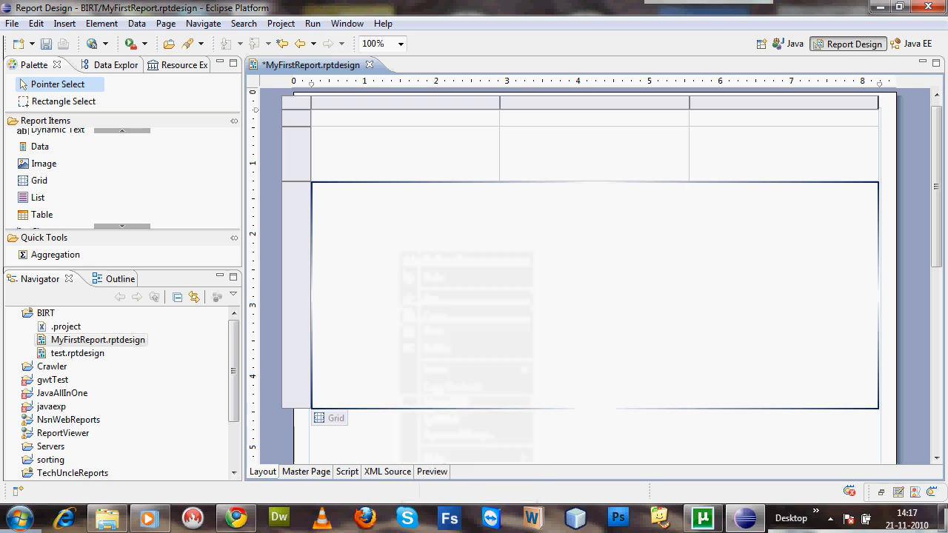
Merge the three cells of the grid's top row into one
left_click_drag(411, 117, 767, 120)
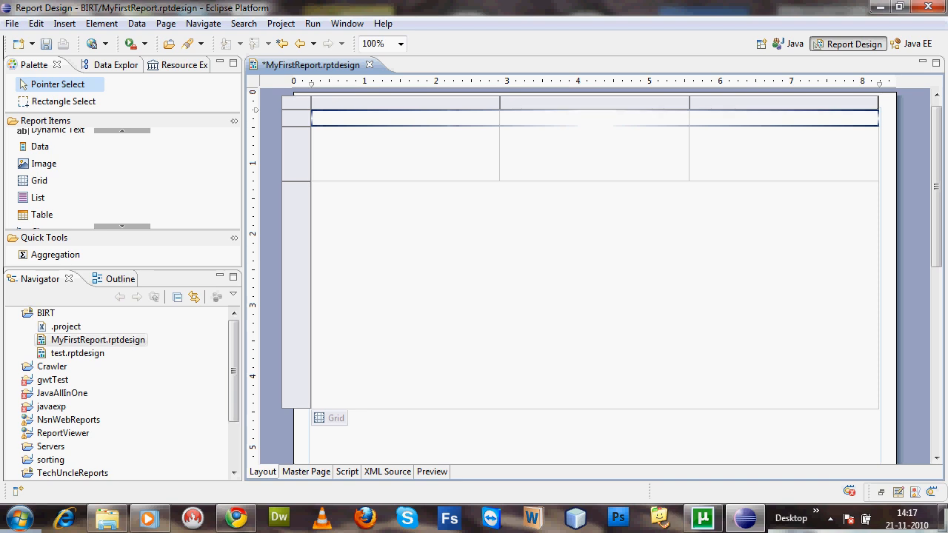
right_click(767, 120)
left_click(816, 271)
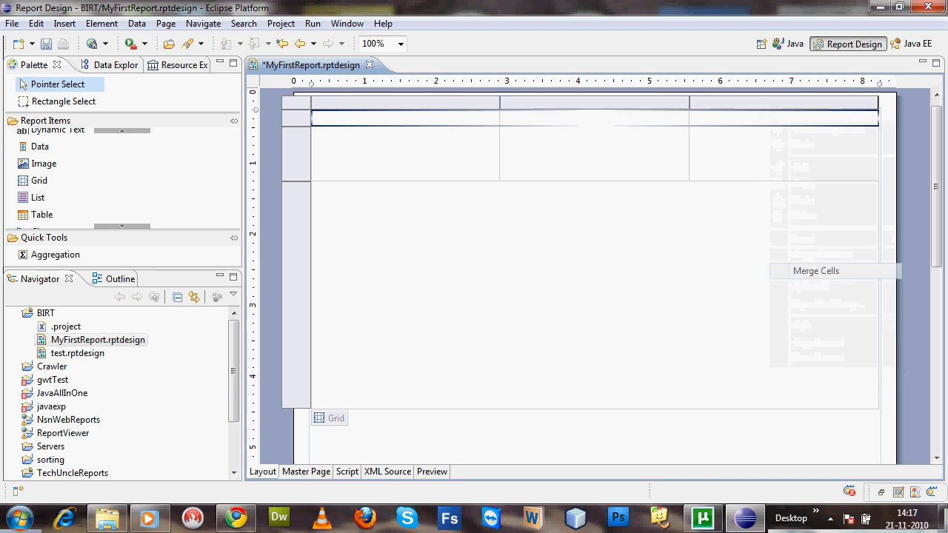
Merge the first two cells of the grid's middle row
left_click(790, 157)
left_click_drag(434, 142, 659, 148)
right_click(630, 154)
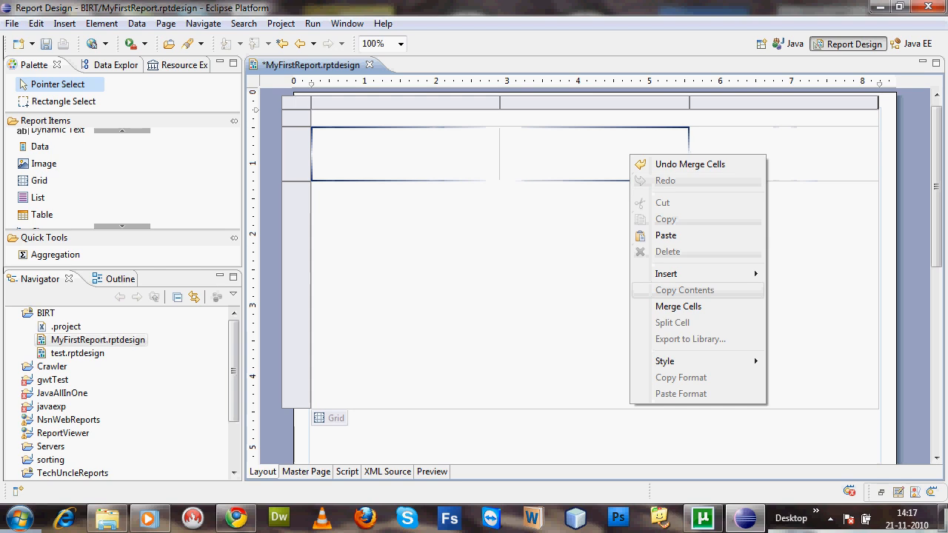
left_click(678, 307)
left_click(636, 299)
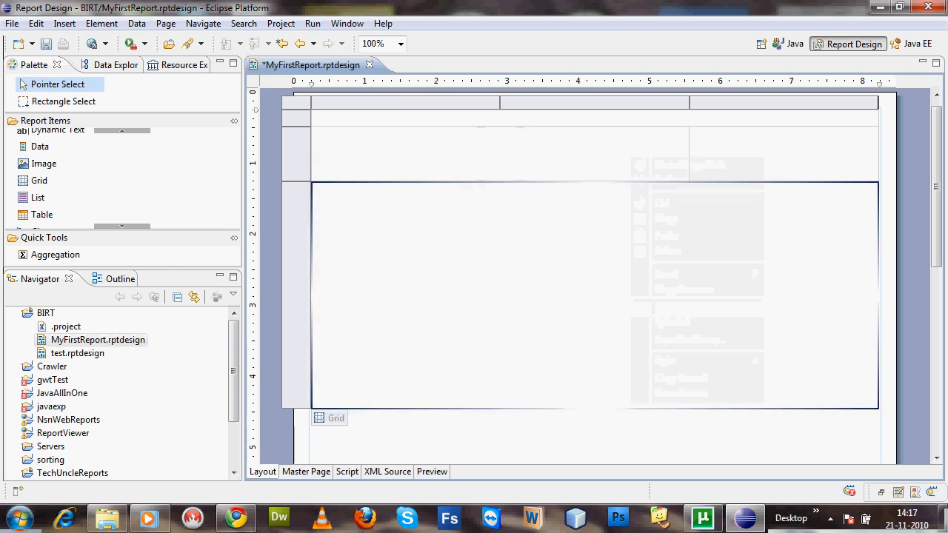
left_click(501, 154)
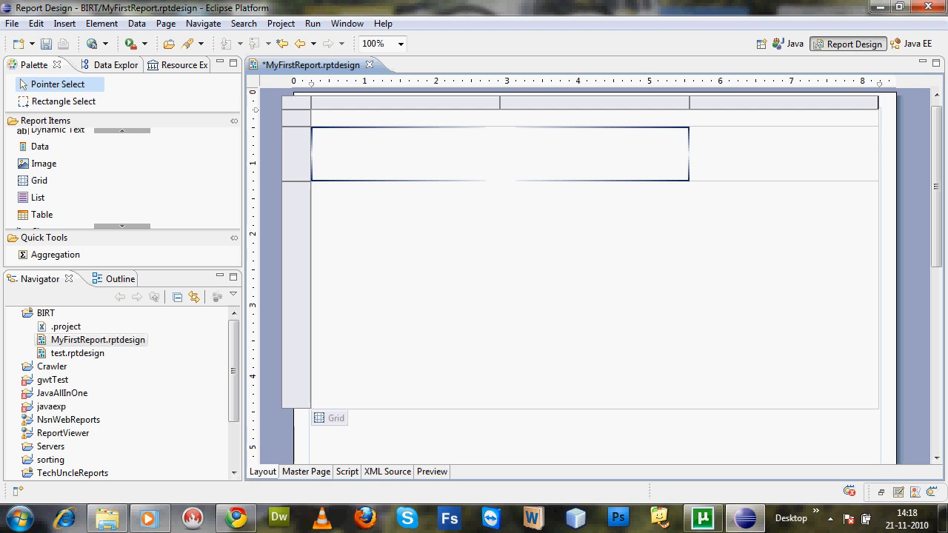
Place the Customers data set in the merged bottom cell of the grid as a table of all its fields
left_click(115, 65)
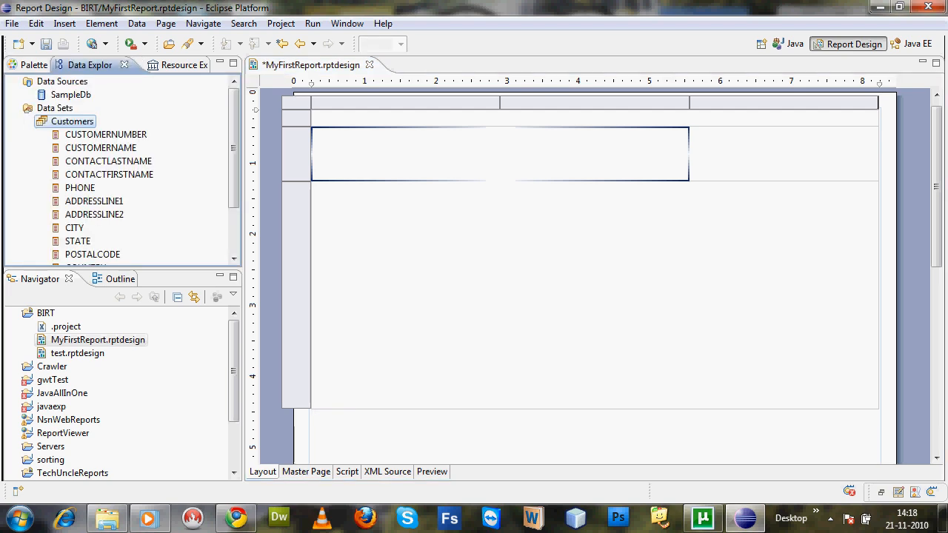
left_click_drag(72, 122, 437, 227)
left_click_drag(72, 123, 424, 250)
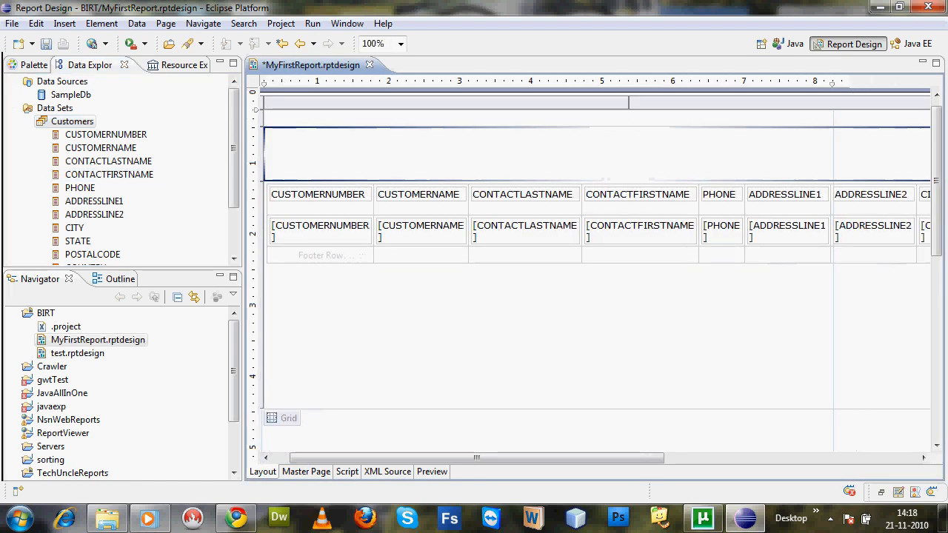
right_click(344, 120)
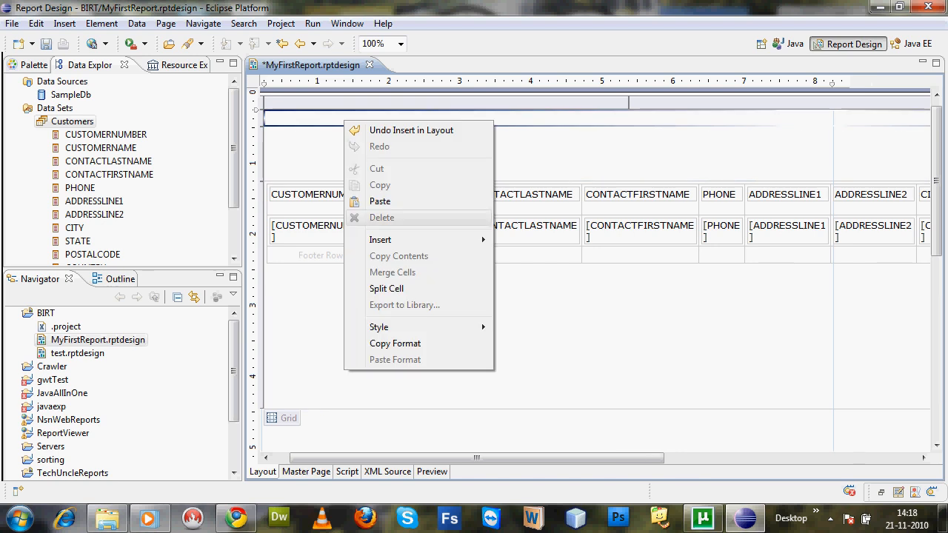
mouse_move(380, 239)
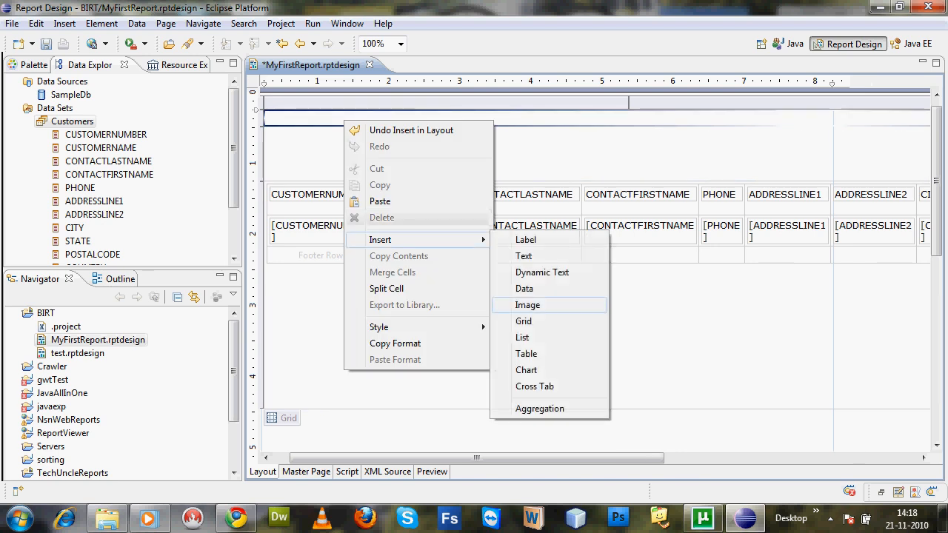
left_click(655, 321)
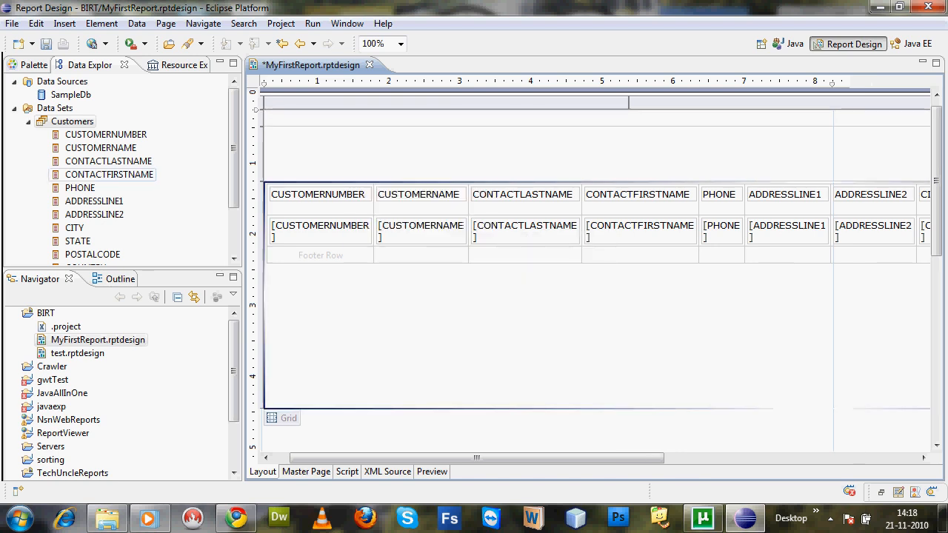
left_click(34, 65)
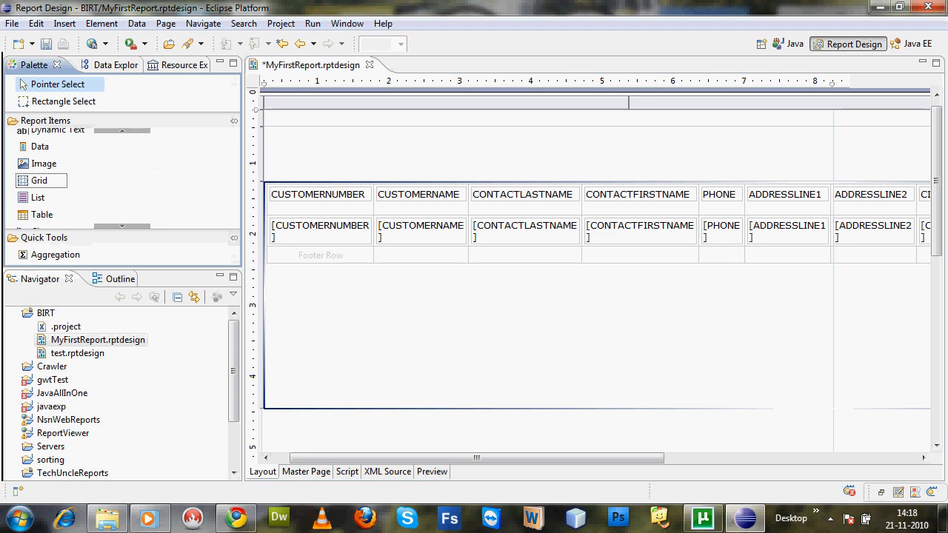
right_click(363, 153)
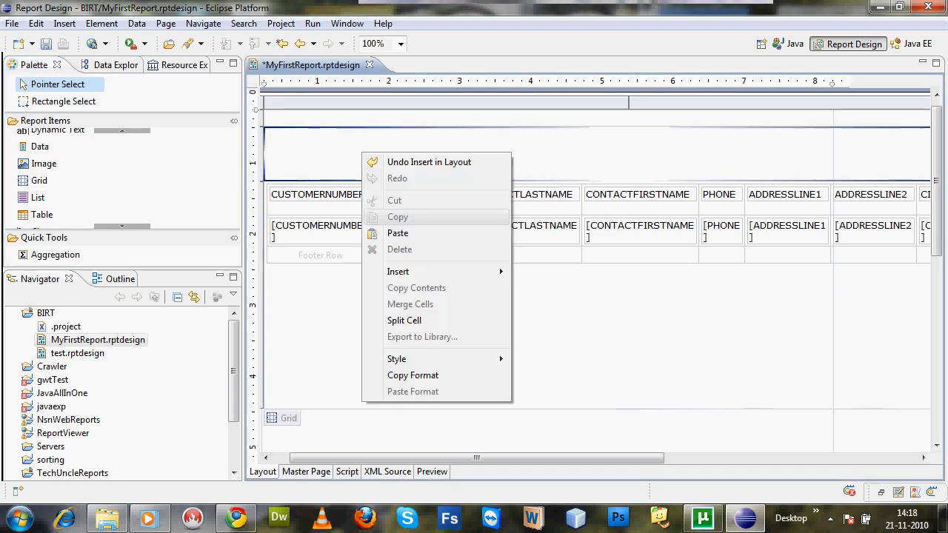
mouse_move(400, 272)
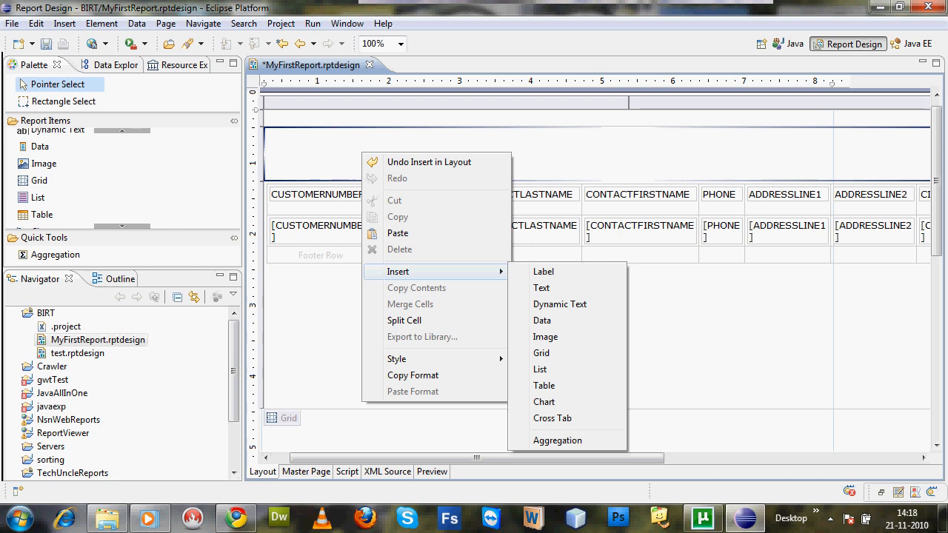
left_click(428, 162)
Insert a text item in the merged top cell of the grid and set its content type to HTML
right_click(479, 116)
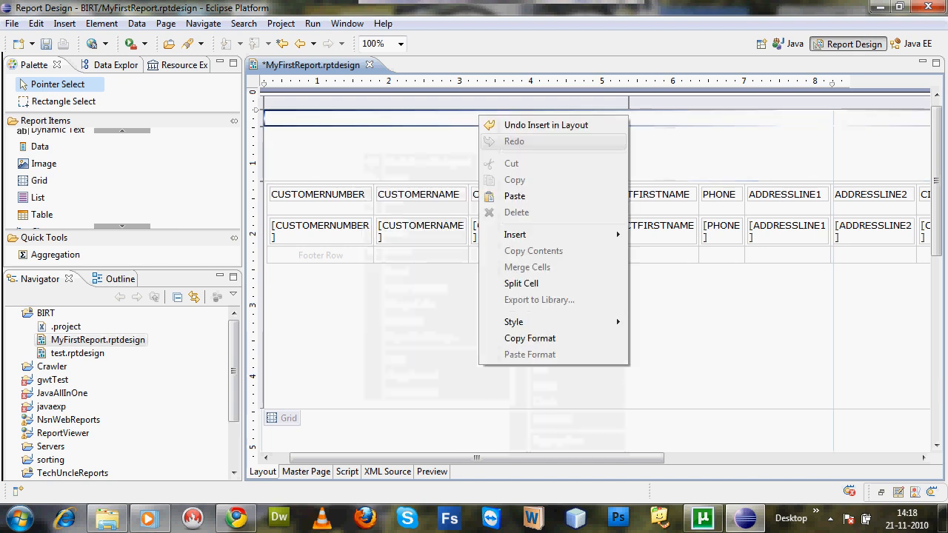
mouse_move(519, 234)
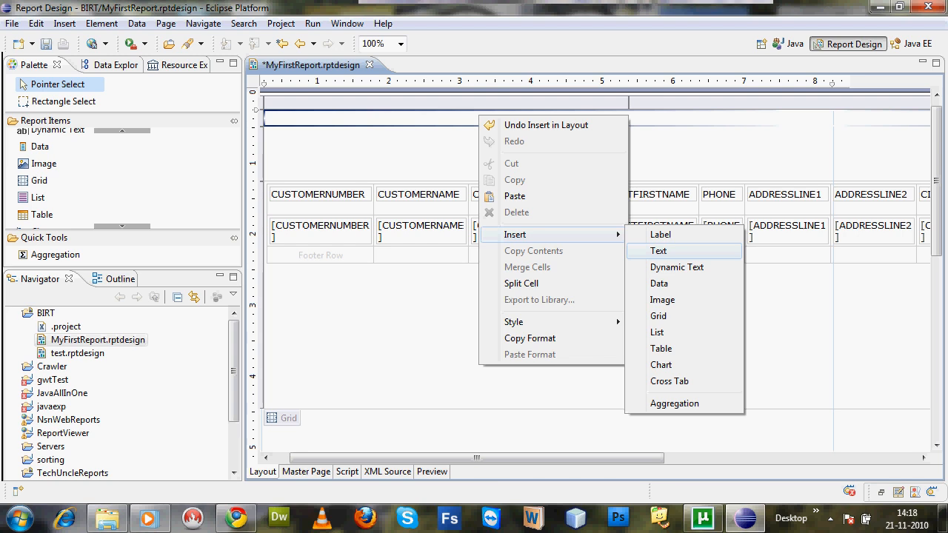
left_click(658, 250)
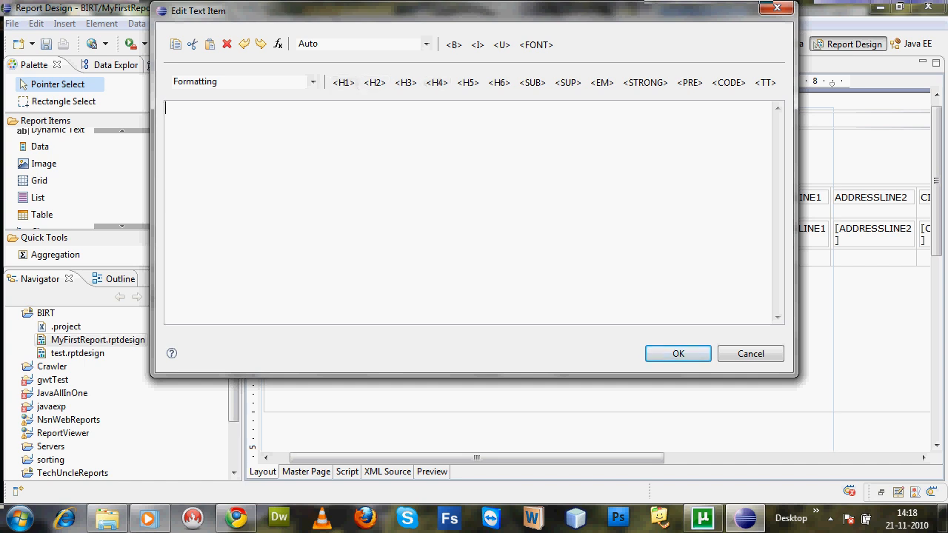
left_click(426, 44)
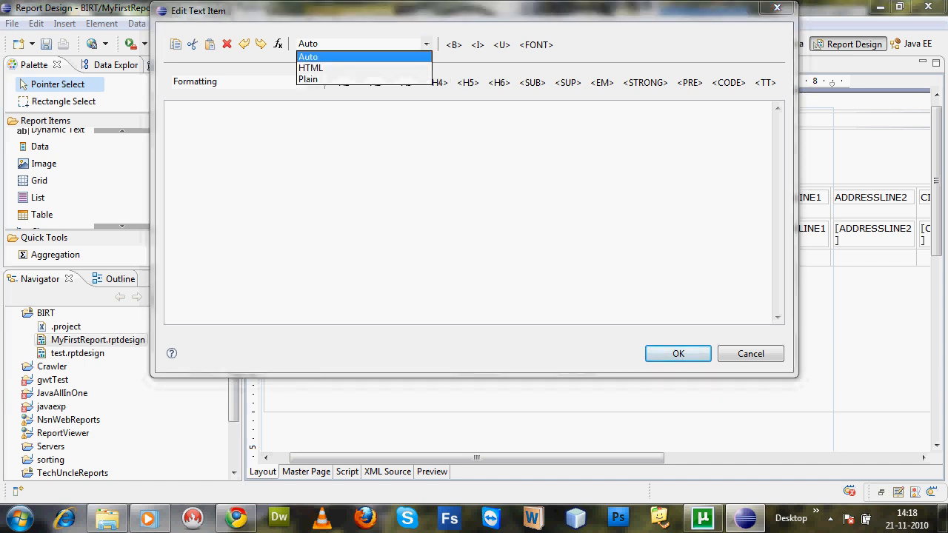
left_click(363, 69)
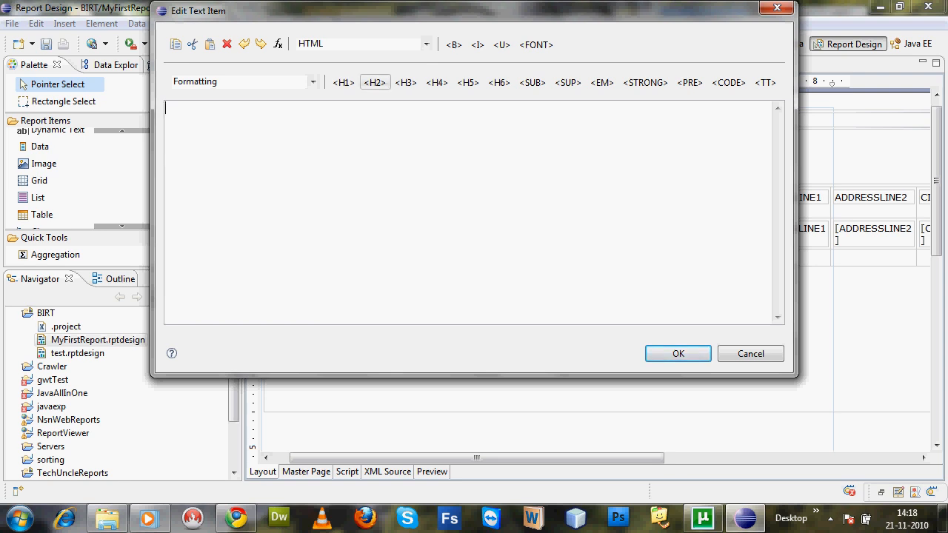
Write "Hello My First Report" in the text item inside a PRE tag nested in an H2 tag, and accept it
left_click(374, 82)
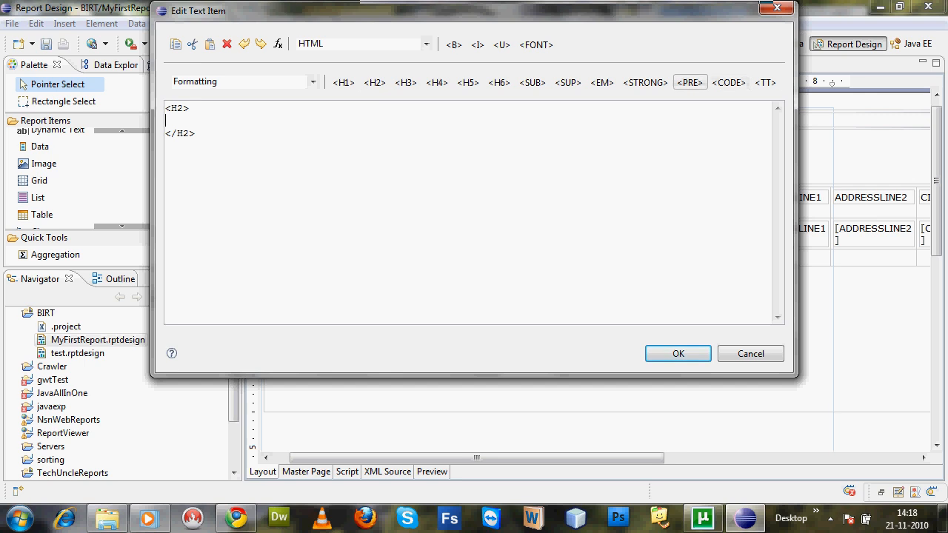
left_click(689, 82)
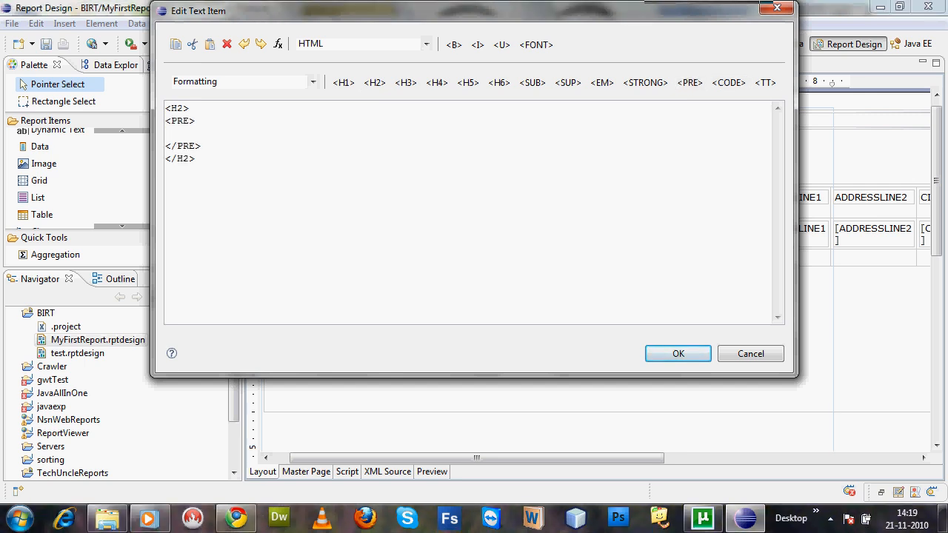
type("<")
key("BackSpace")
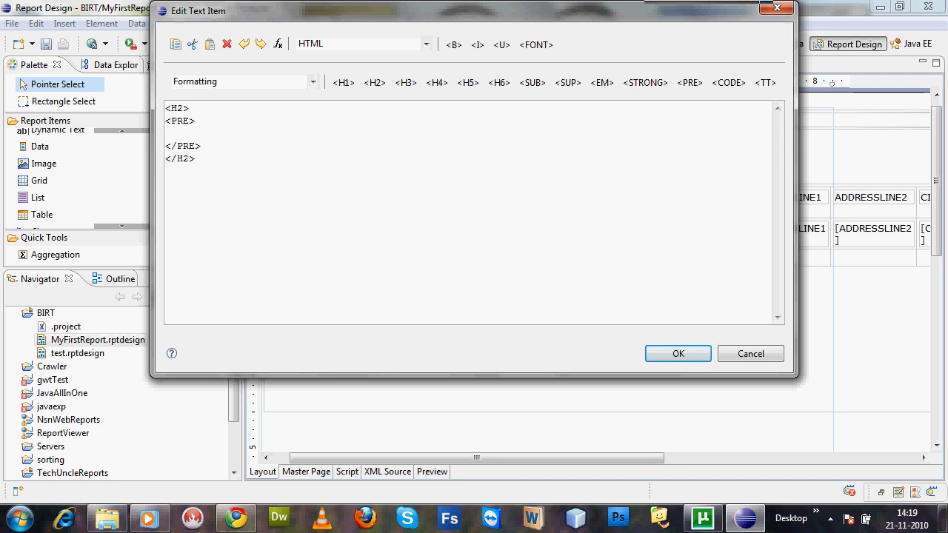
type("Helloo")
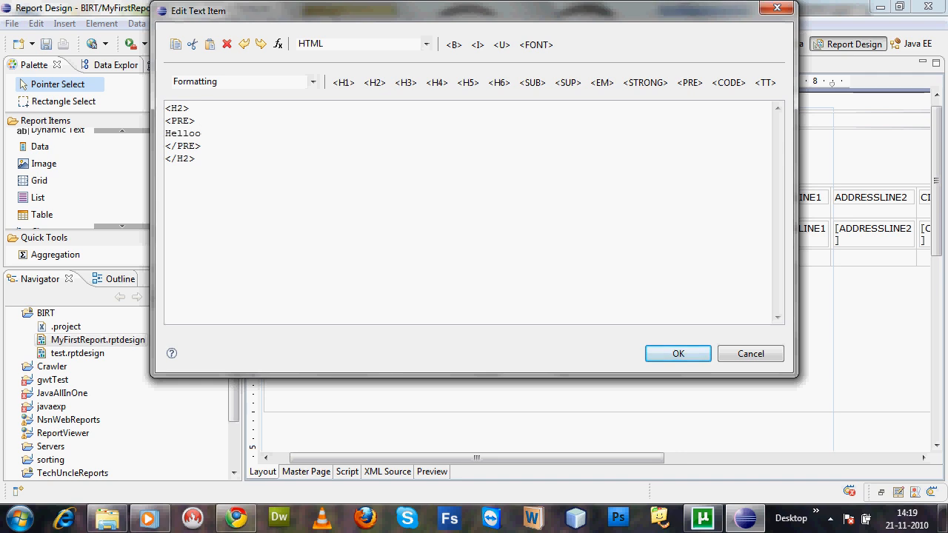
key("BackSpace")
type("My First Report")
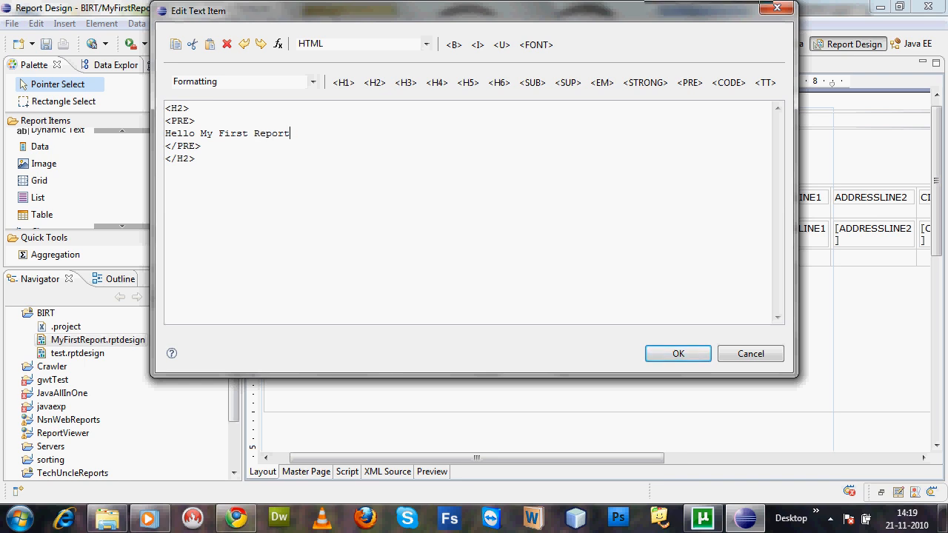
left_click(678, 353)
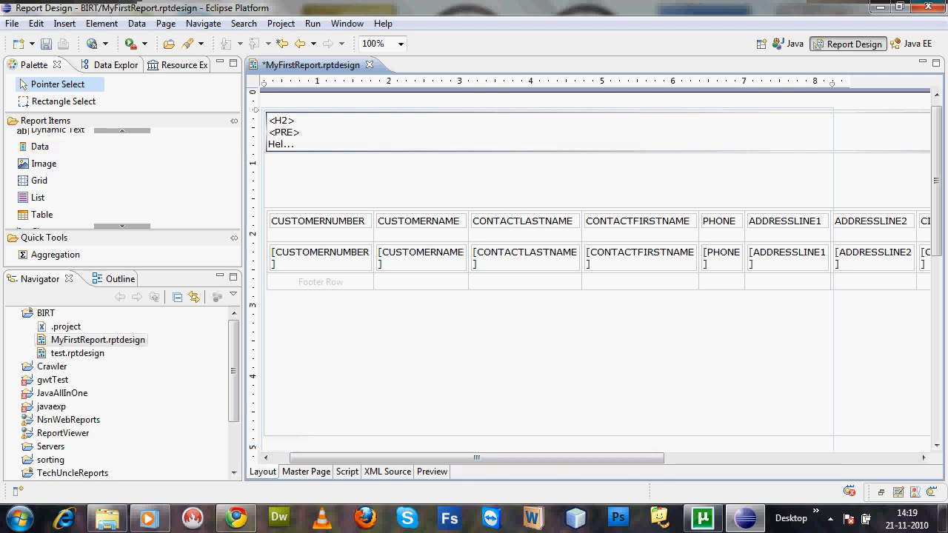
Preview the report and check how the heading text above the customer table is rendered
left_click(431, 471)
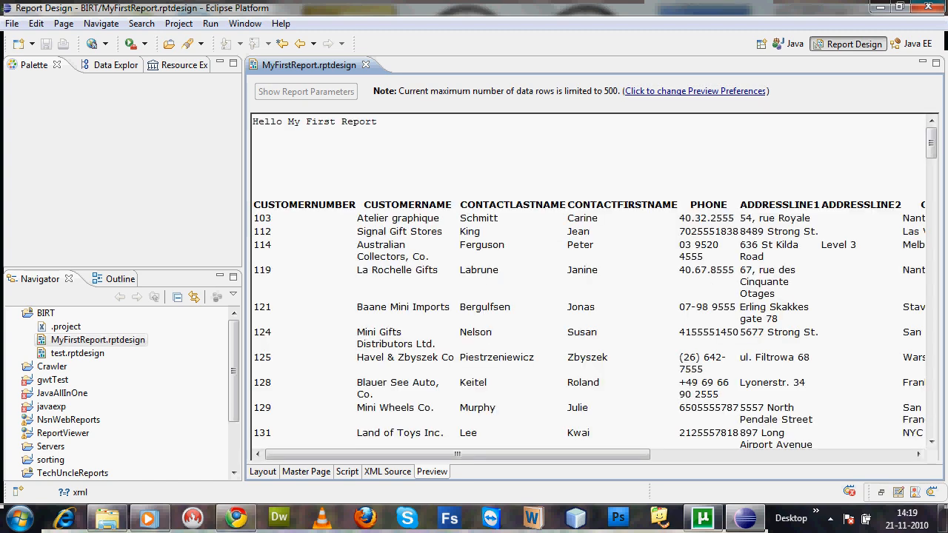
mouse_move(931, 143)
left_mouse_down()
mouse_move(930, 422)
mouse_move(931, 143)
left_mouse_up()
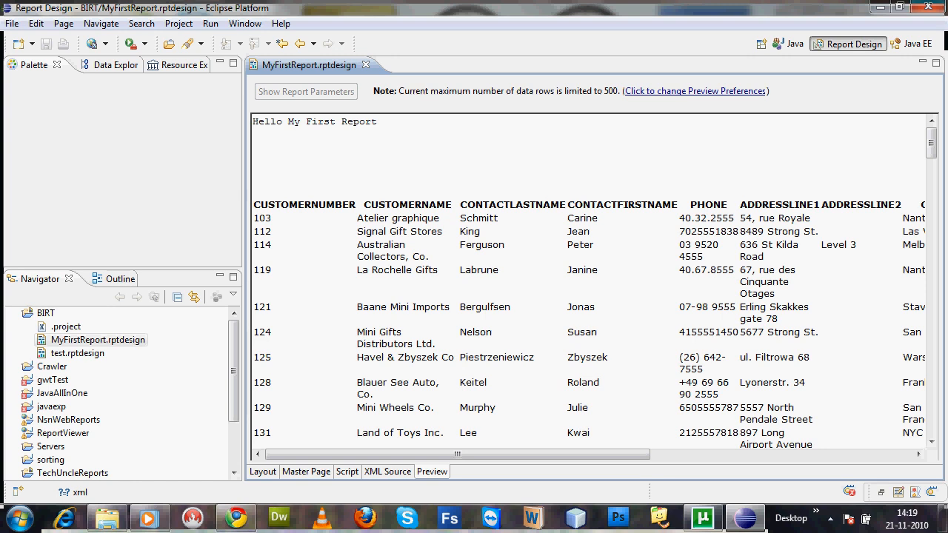
left_click_drag(378, 121, 251, 122)
Remove the PRE tags and leftover blank lines from the heading text item in the layout, and make the grid's top row slightly taller
left_click(262, 472)
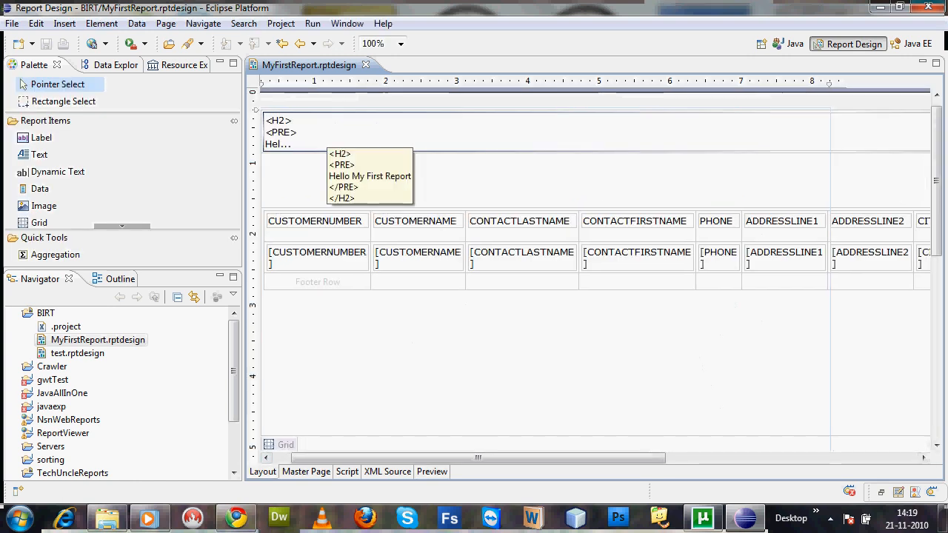
double_click(327, 132)
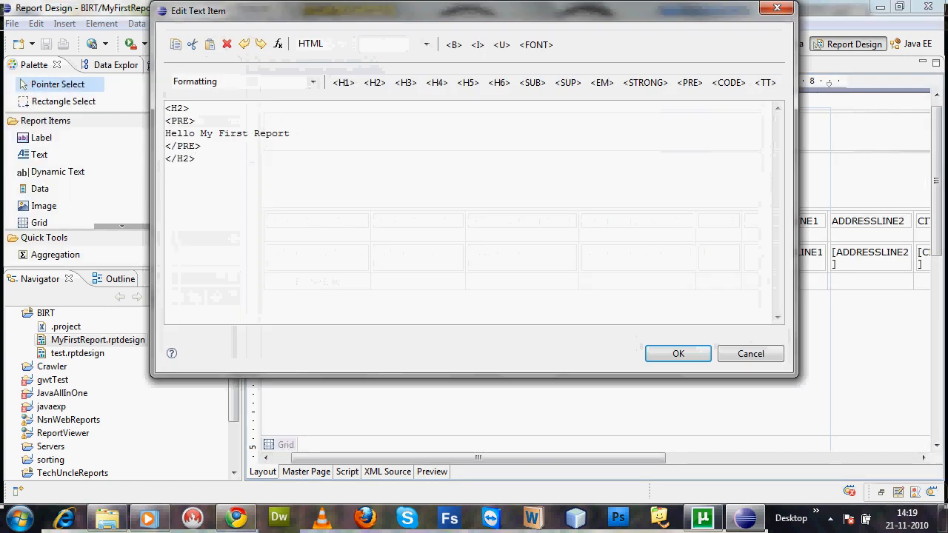
left_click_drag(195, 121, 165, 121)
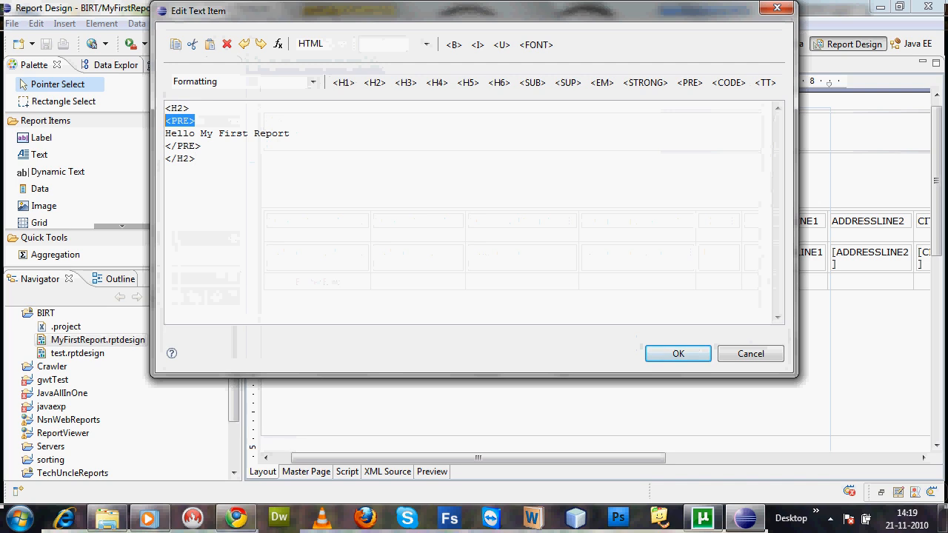
key("Delete")
left_click_drag(200, 145, 165, 146)
key("Delete")
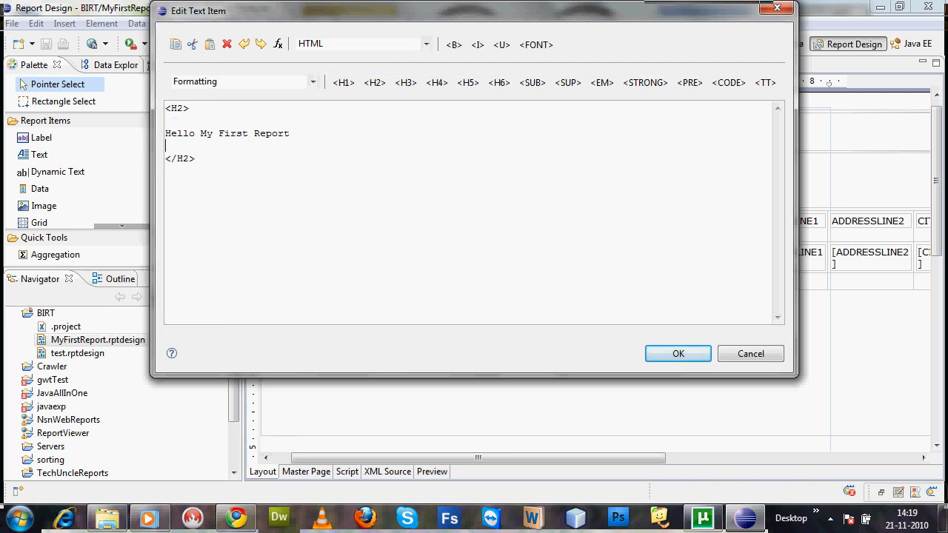
key("BackSpace")
key("Up")
key("BackSpace")
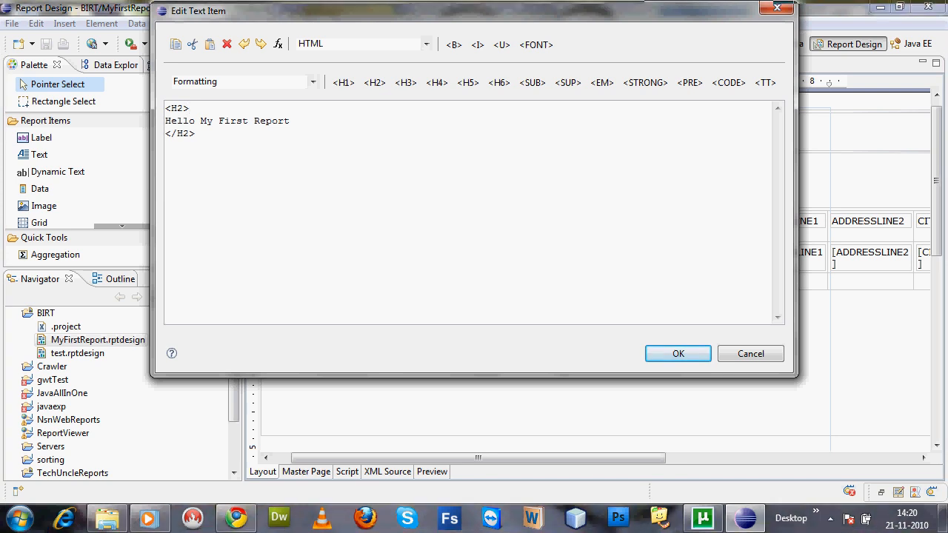
left_click(313, 83)
left_click(677, 354)
left_click(678, 353)
left_click_drag(382, 141, 382, 161)
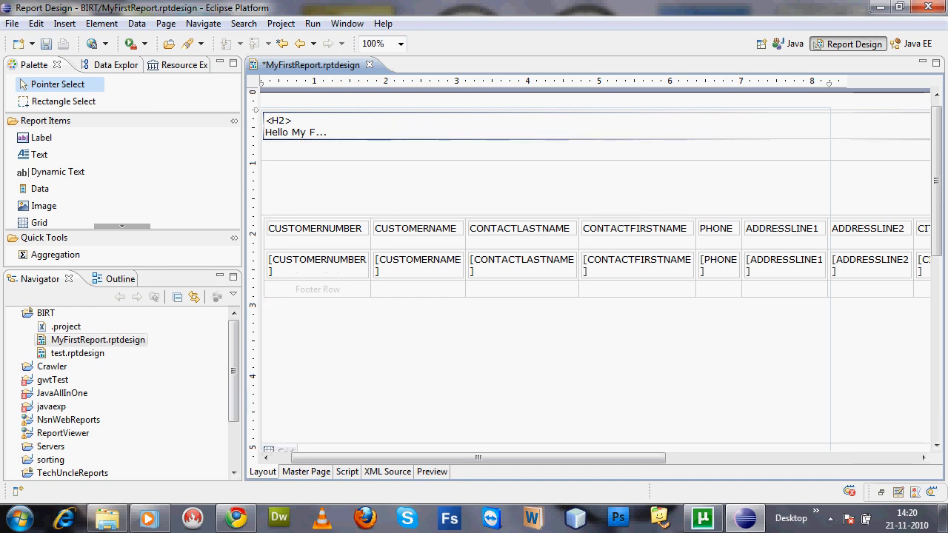
Preview the report again to examine the H2 heading and its spacing above the table
left_click(432, 472)
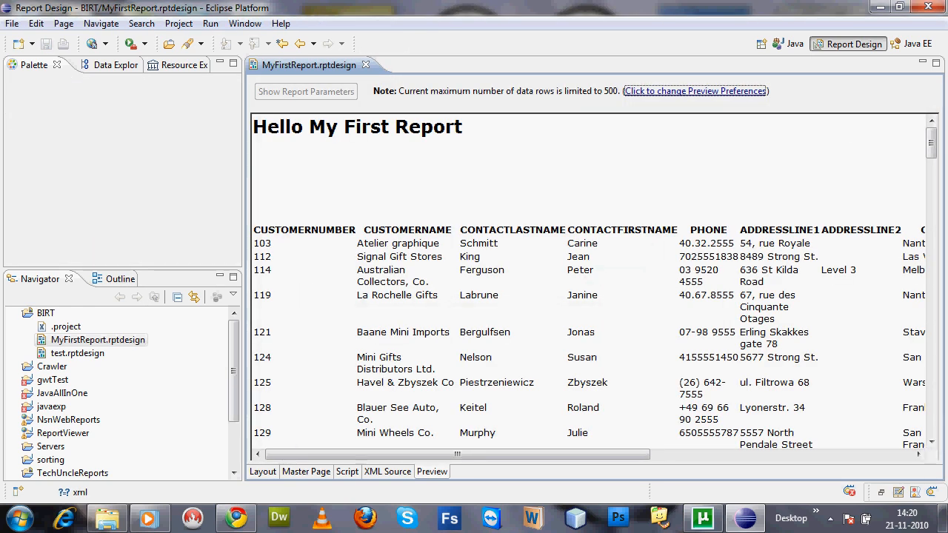
key("ctrl+a")
left_click_drag(463, 127, 253, 127)
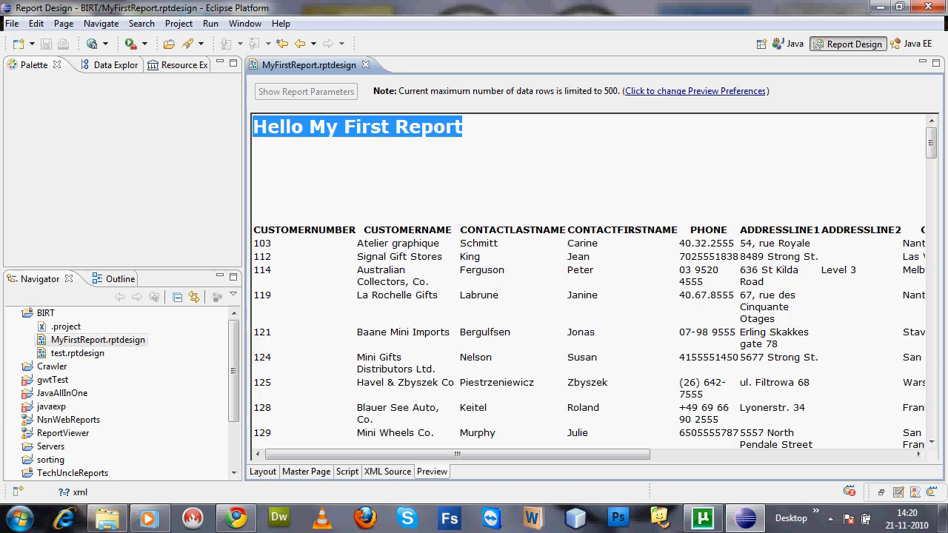
left_click(319, 167)
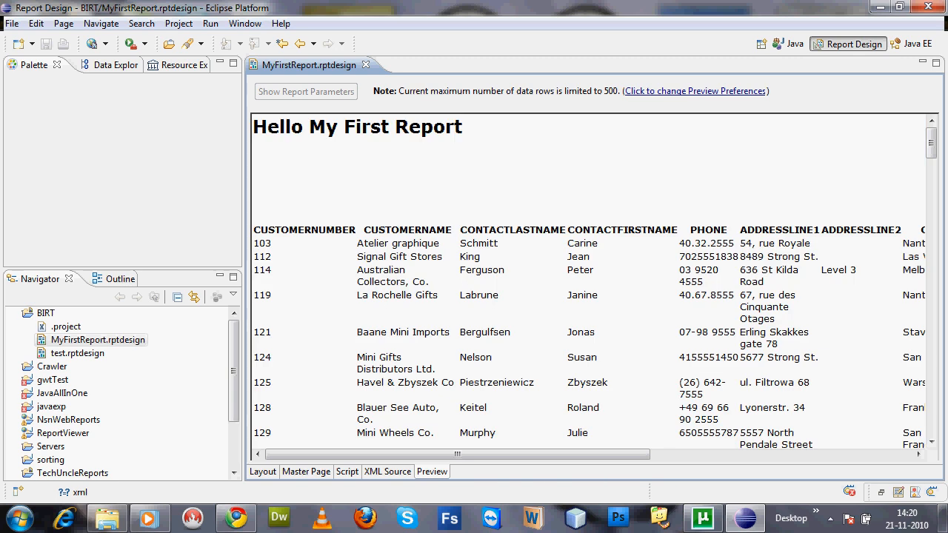
Return to the layout and reduce the height of the grid's top row to fit the heading text
left_click(262, 472)
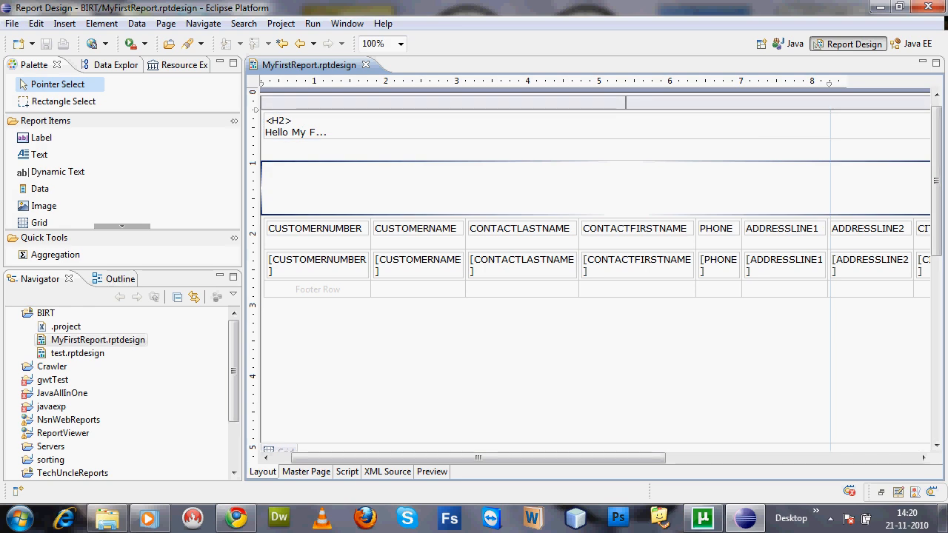
right_click(330, 182)
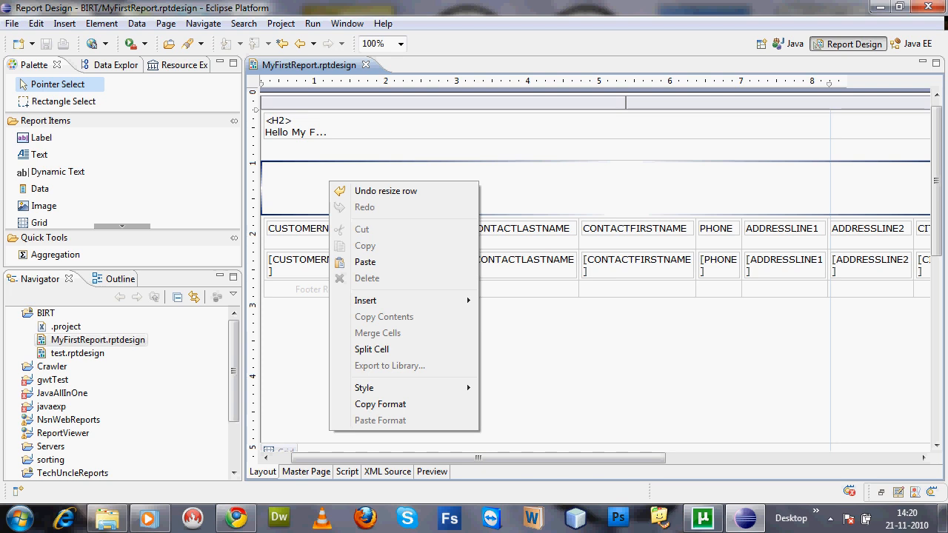
key("Escape")
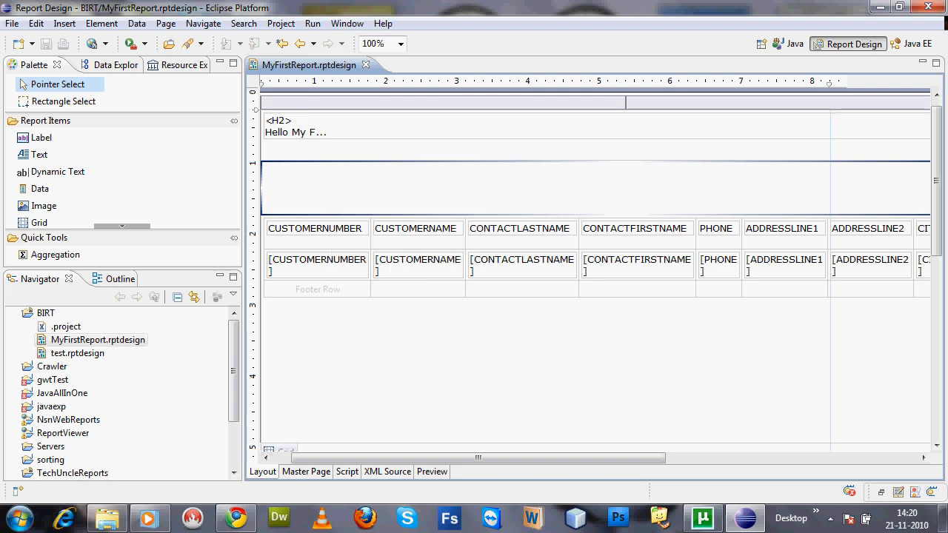
left_click_drag(355, 161, 355, 142)
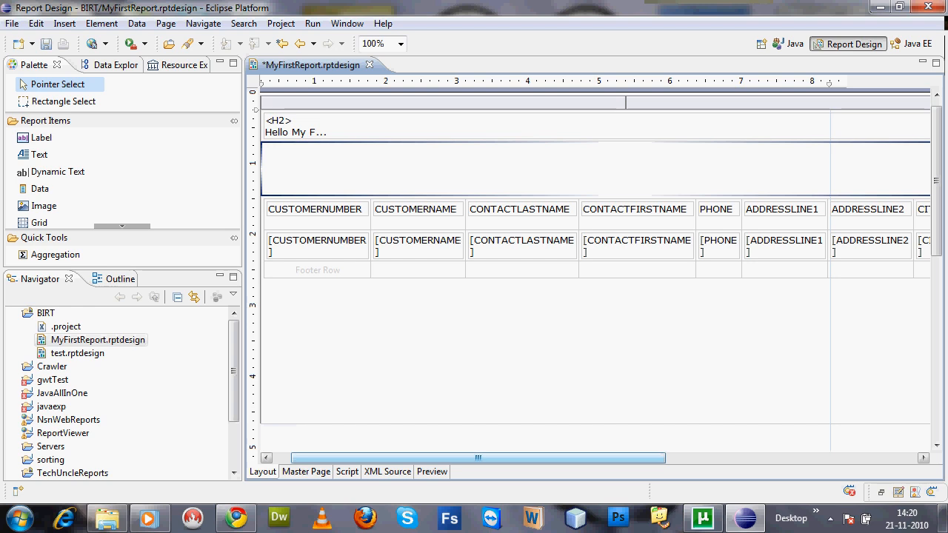
Delete the empty middle row of the grid between the heading text and the customer table
left_click(544, 348)
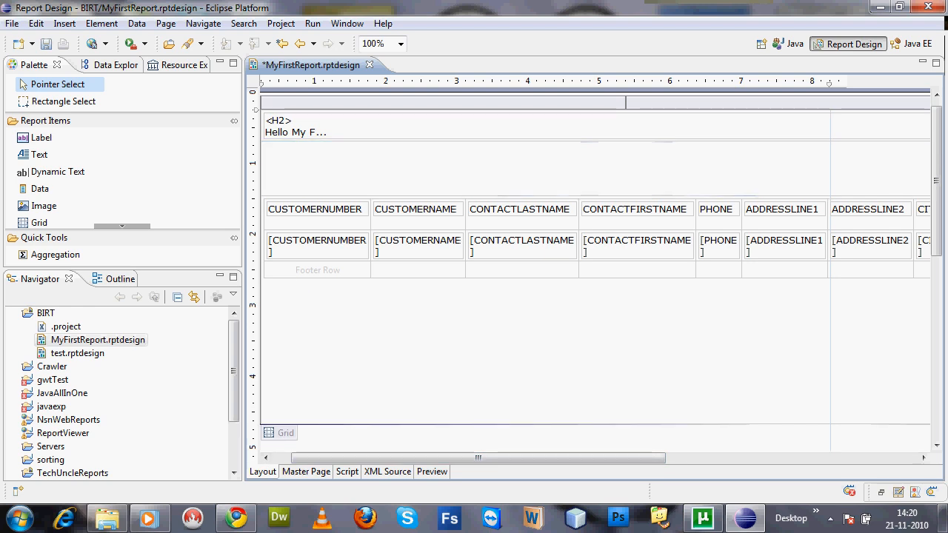
left_click(577, 169)
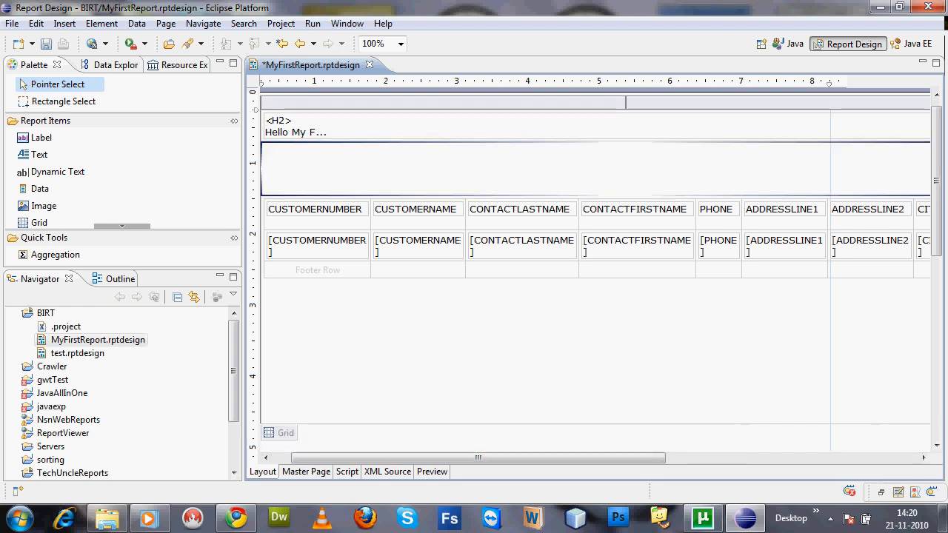
left_click_drag(478, 457, 730, 457)
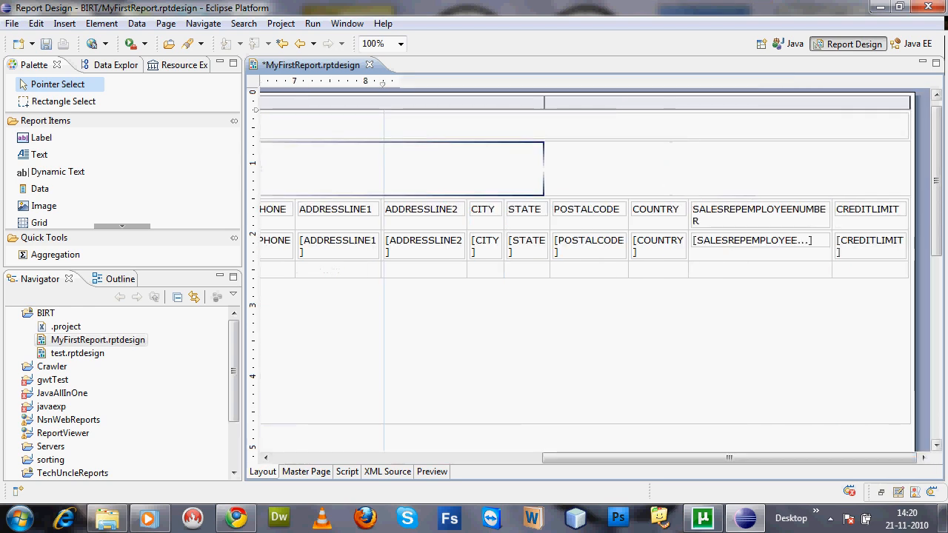
left_click(727, 169)
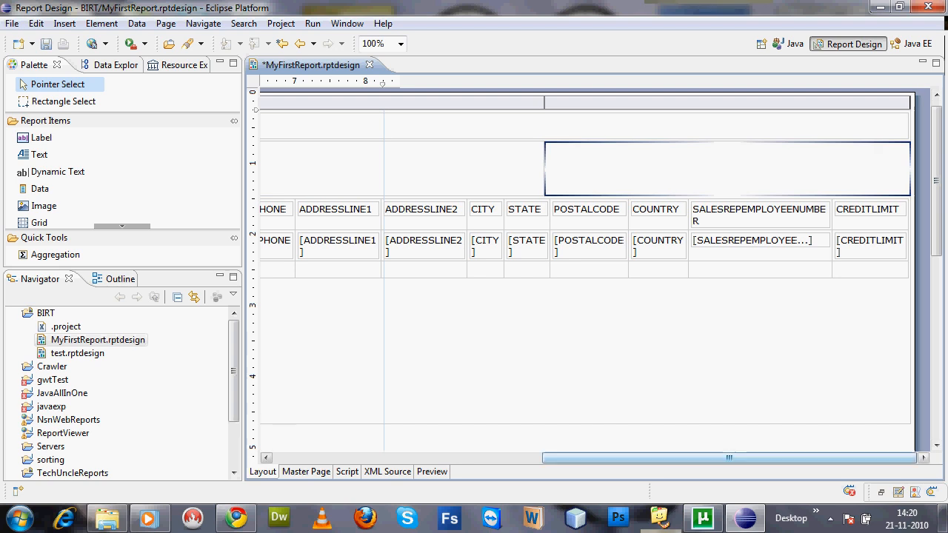
left_click_drag(729, 457, 460, 458)
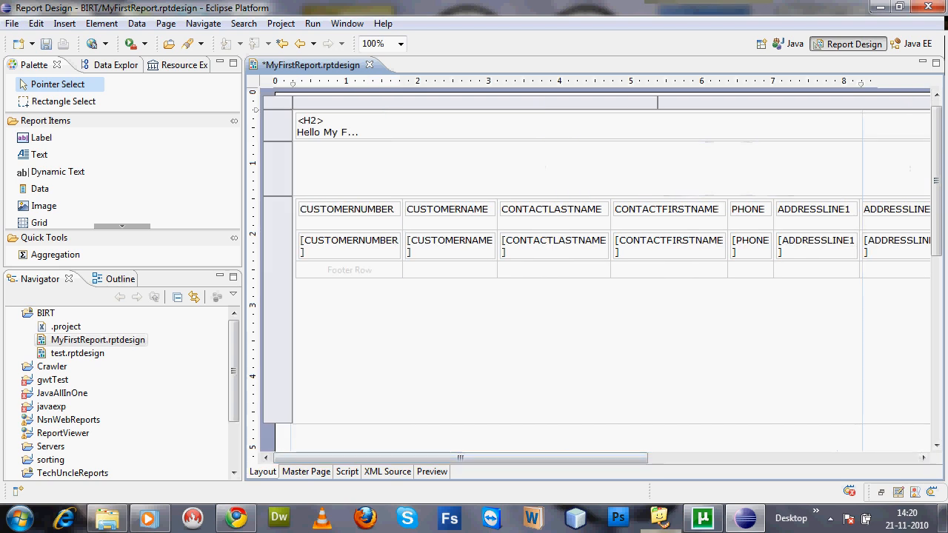
right_click(279, 175)
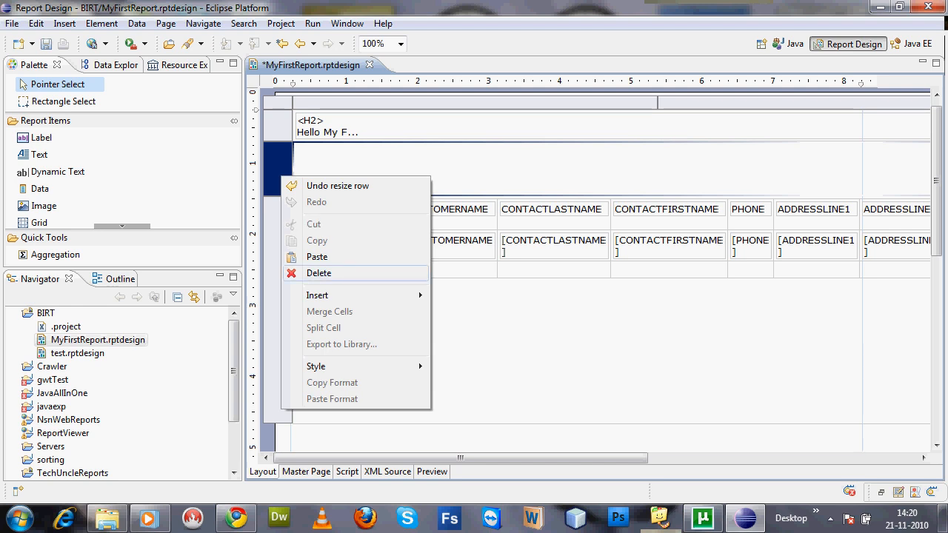
left_click(318, 273)
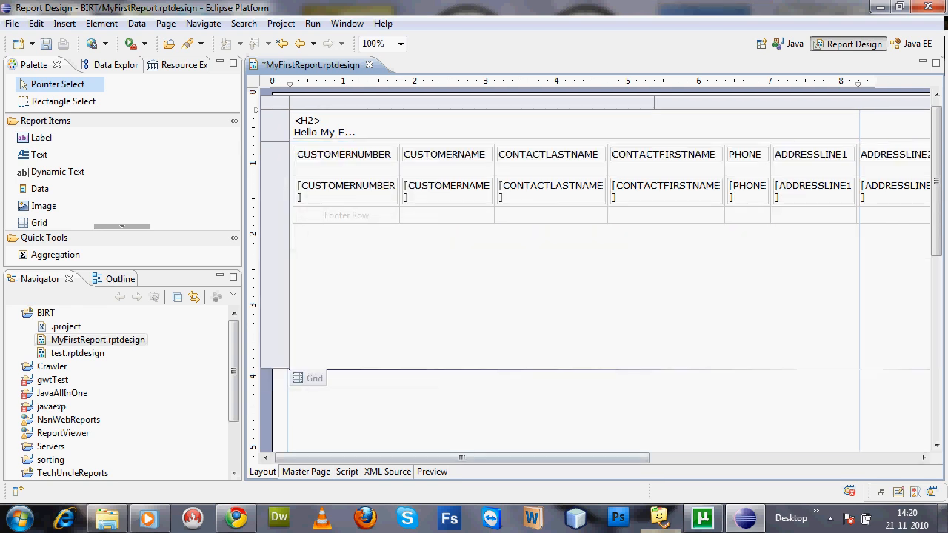
Preview the report and check the heading's spacing above the customer table
left_click(432, 472)
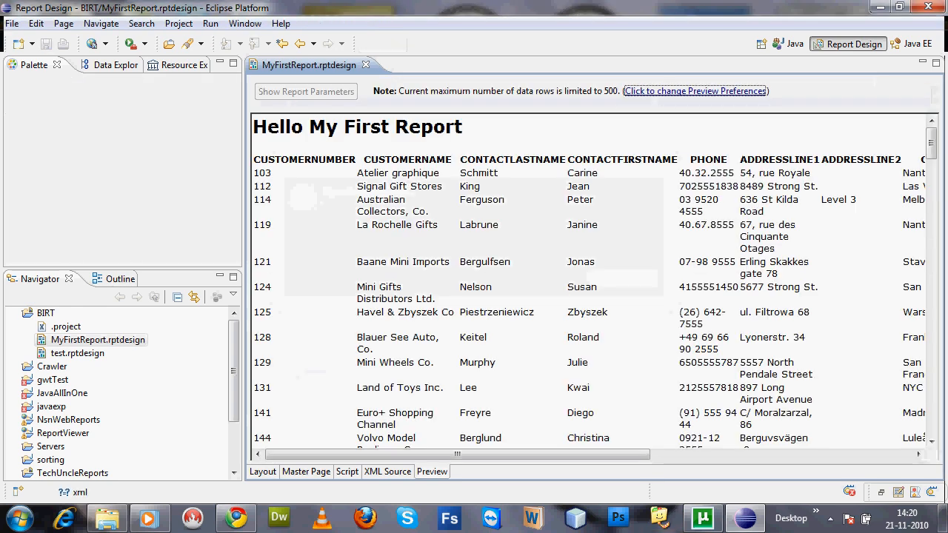
left_click_drag(254, 127, 468, 128)
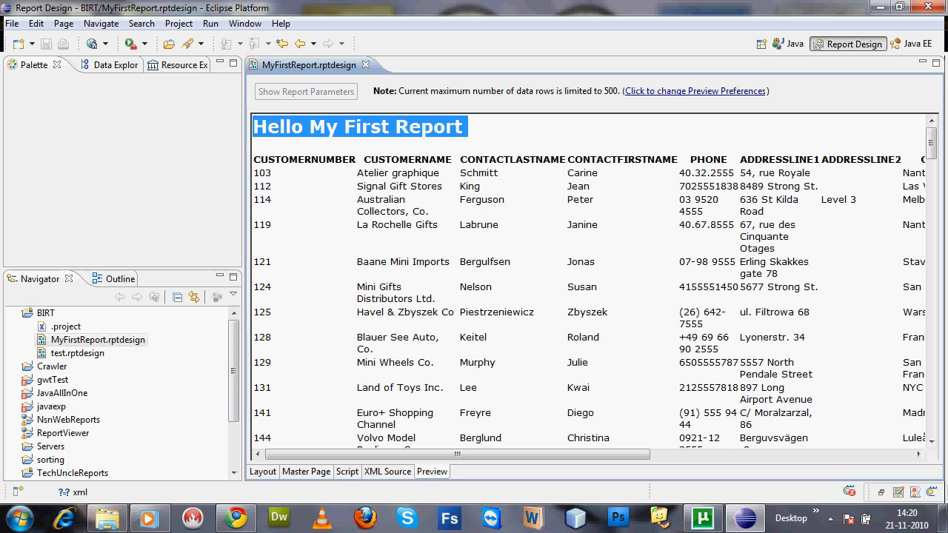
left_click(481, 132)
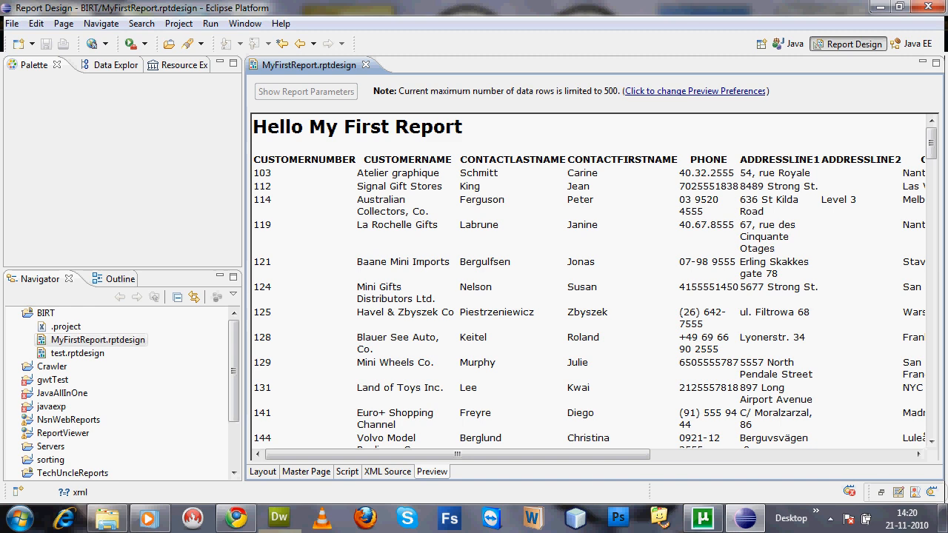
Return to the layout and open the report in the Web Viewer
left_click(262, 472)
left_click(106, 43)
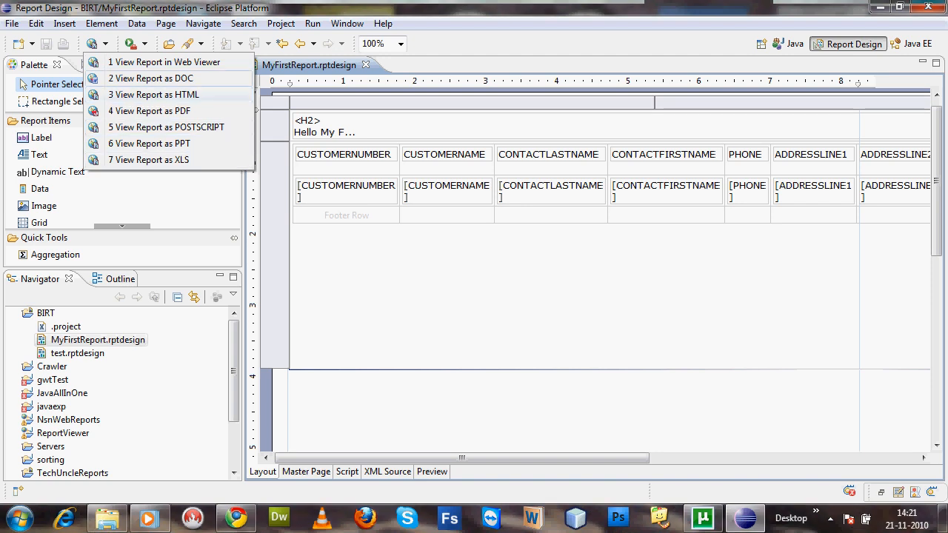
left_click(164, 62)
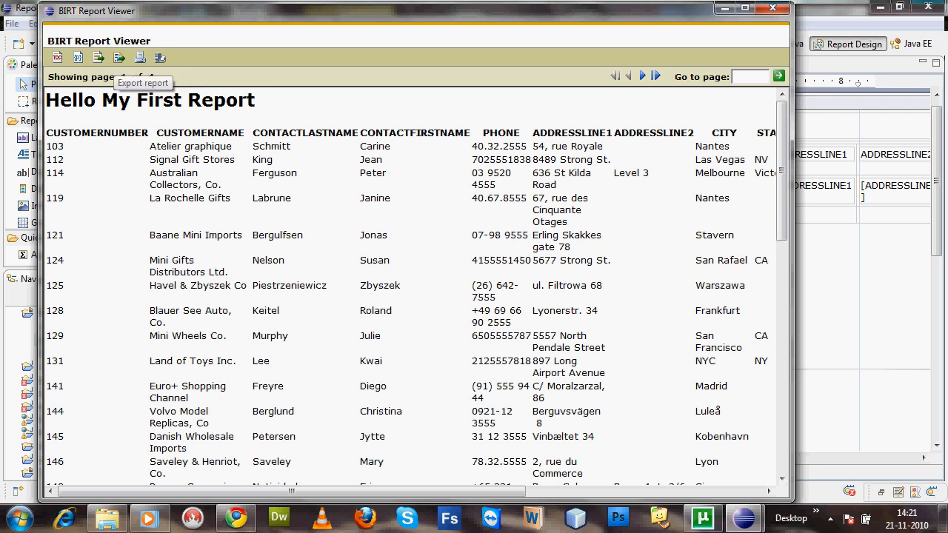
Examine the file formats offered for exporting the report, then close the export options without exporting
left_click(118, 57)
left_click(370, 214)
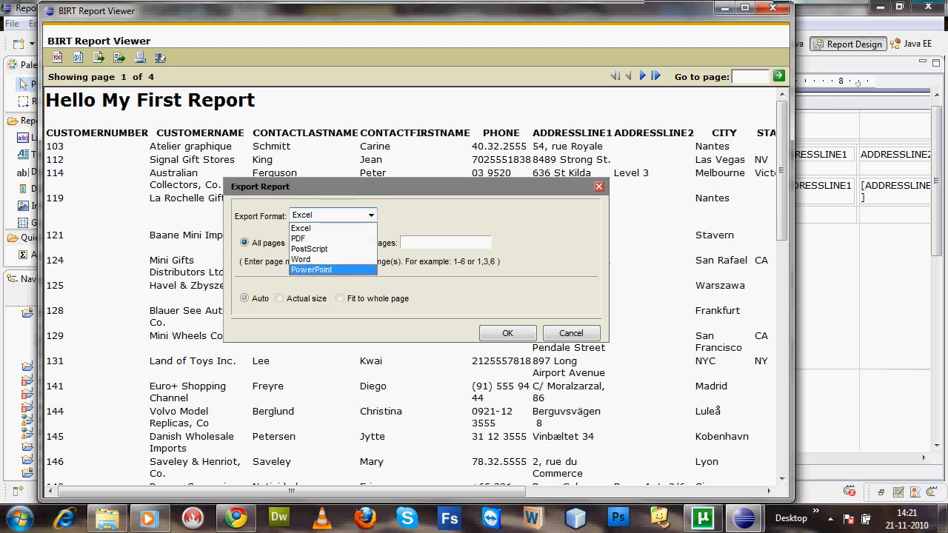
left_click(571, 333)
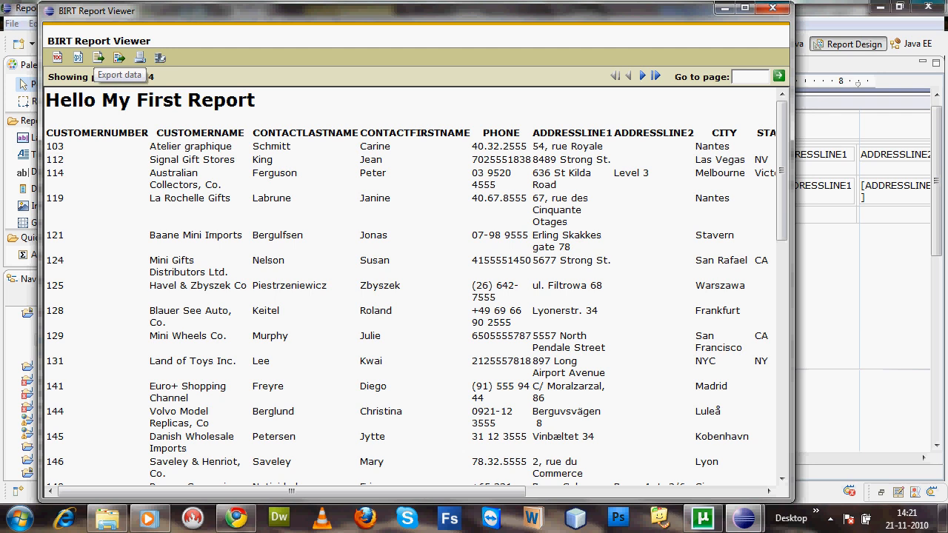
Examine the viewer's data export options and the report's parameters, closing both dialogs without changes
left_click(118, 57)
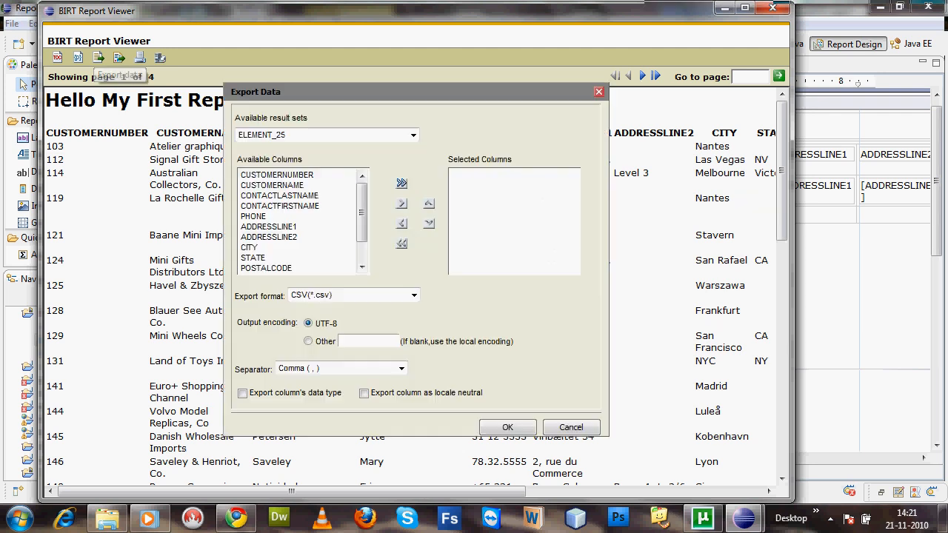
left_click(571, 427)
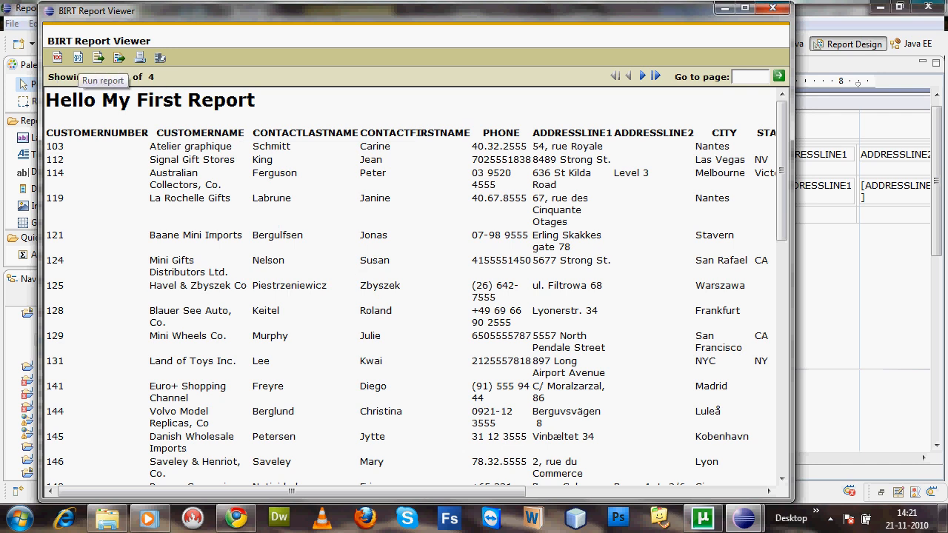
left_click(78, 58)
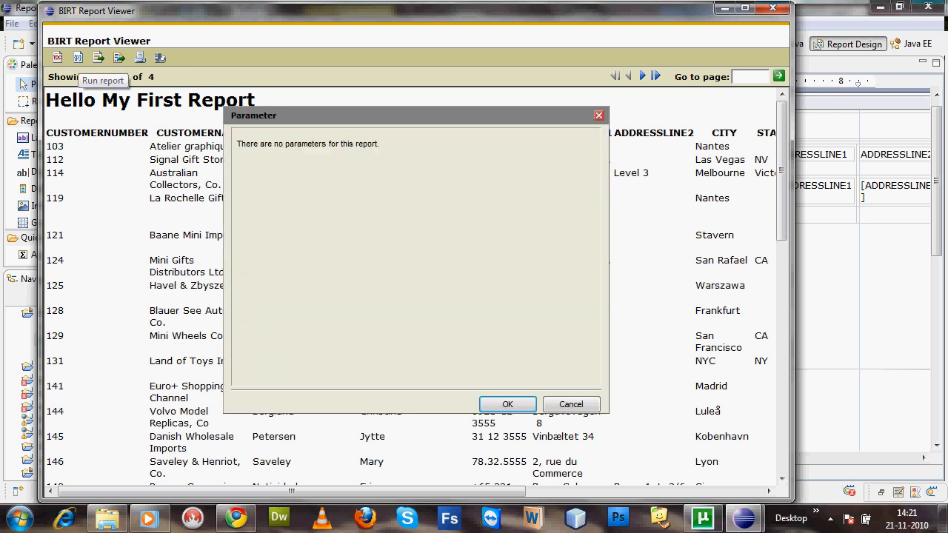
left_click(571, 405)
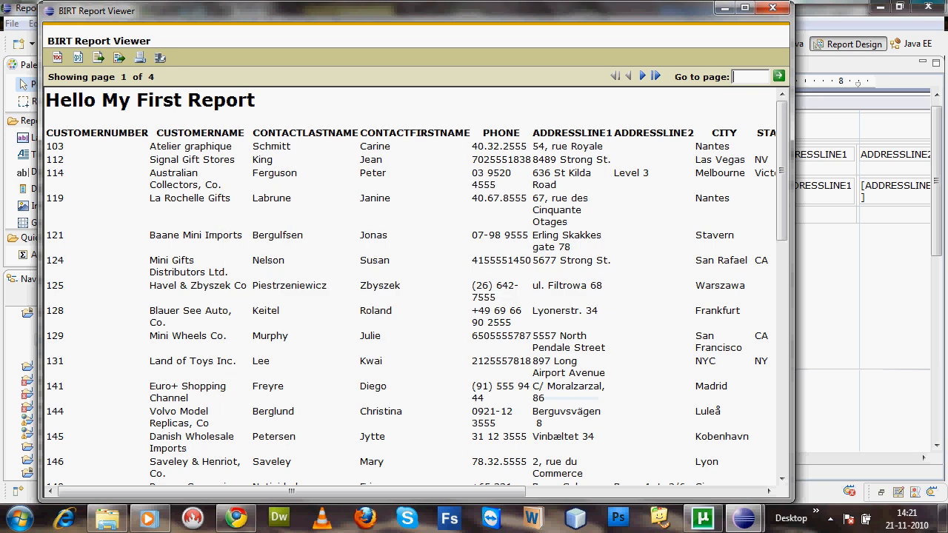
Advance the report to page 2, go back to page 1 by its page number, and view that page to its end
left_click_drag(782, 170, 782, 170)
left_click(642, 76)
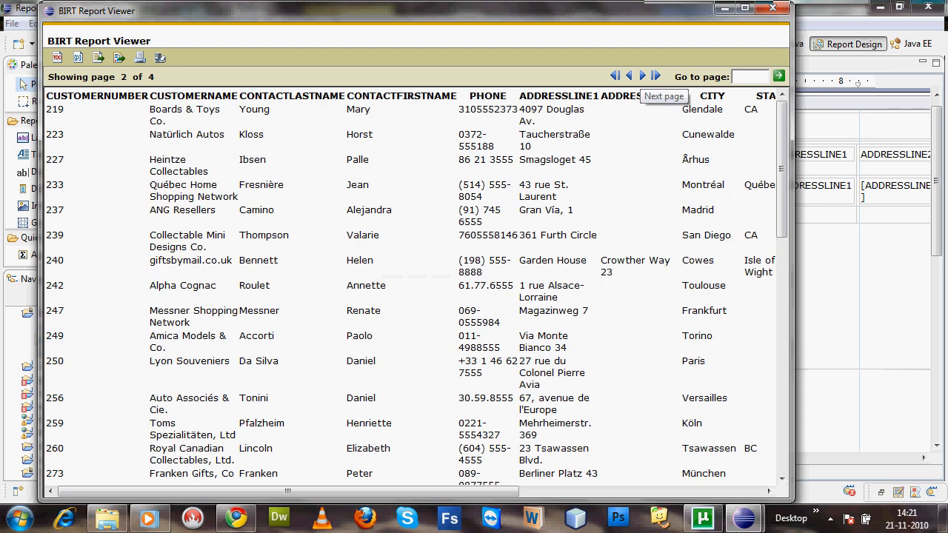
type("1")
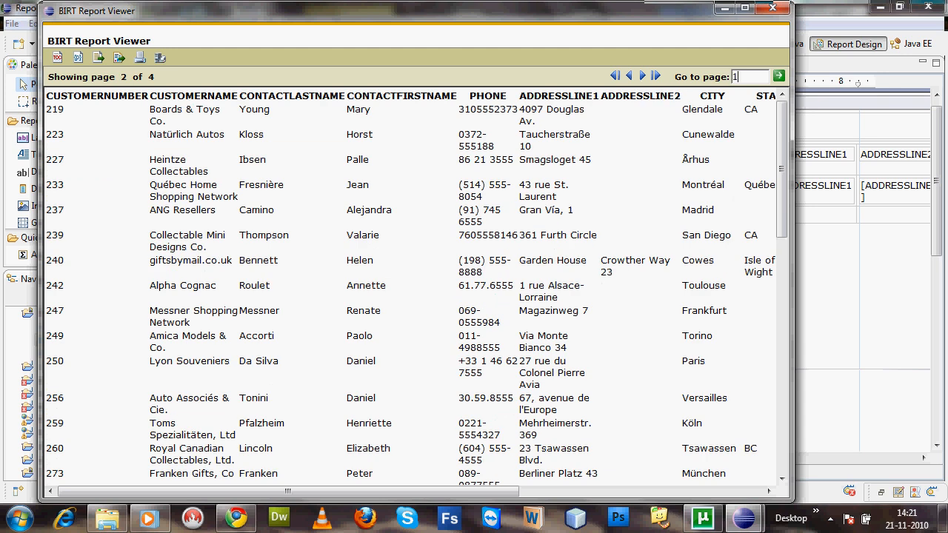
left_click(779, 76)
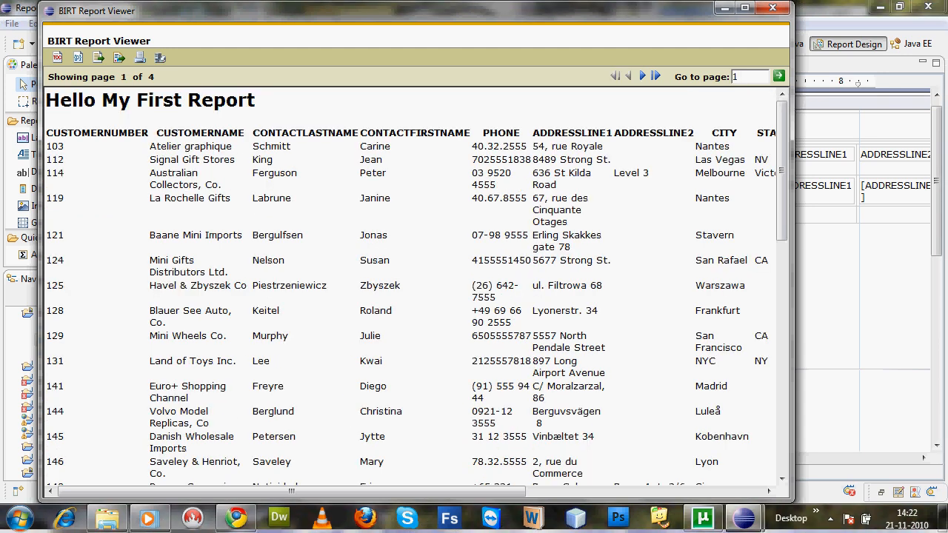
scroll(414, 289, "down", 10)
scroll(415, 289, "down", 3)
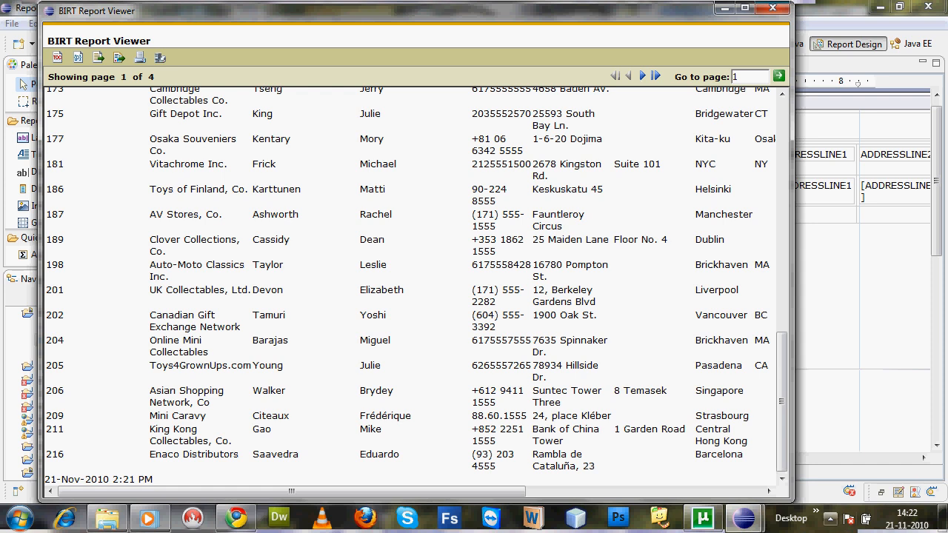
left_click(830, 519)
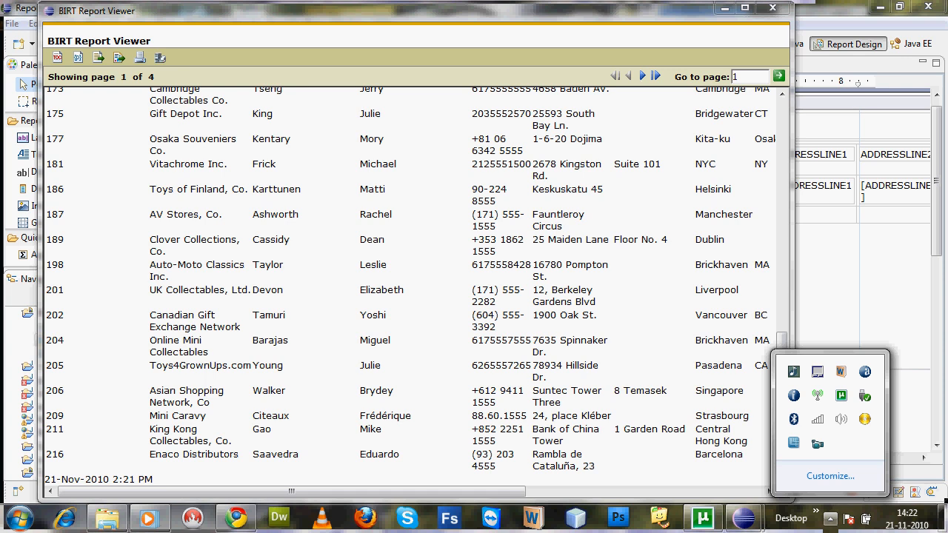
left_click(817, 444)
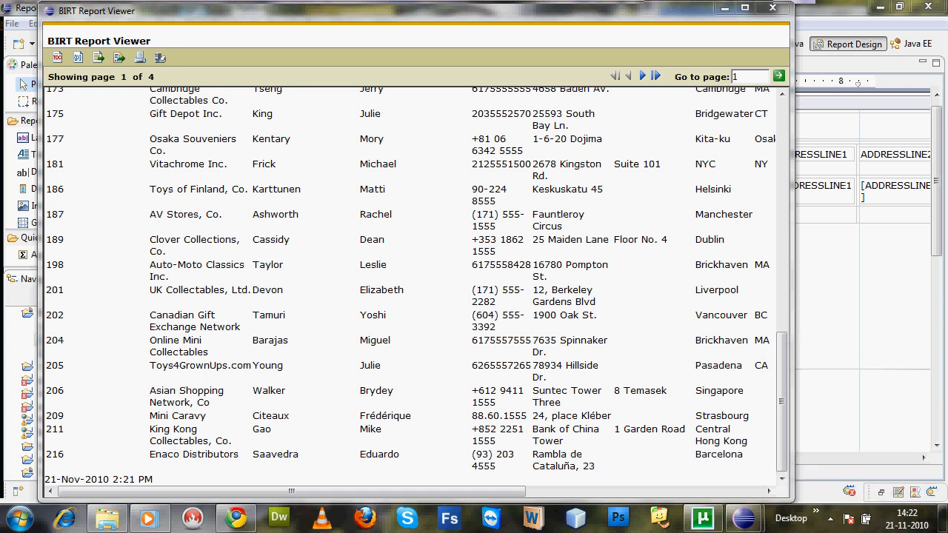